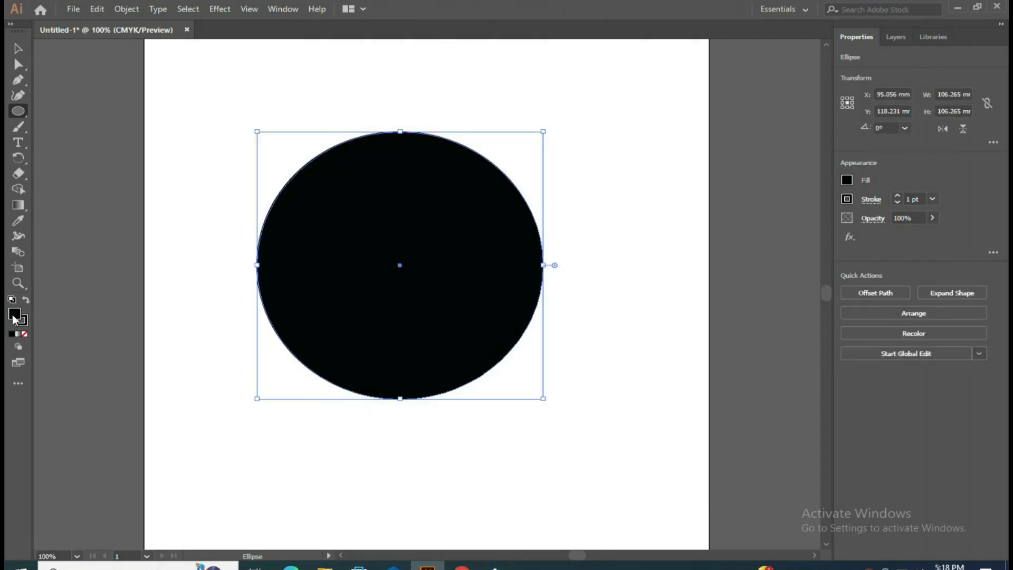
Step: Remove the circle's fill, then scale it down to about 92.3 mm in diameter and reposition it on the artboard
click(24, 333)
click(18, 48)
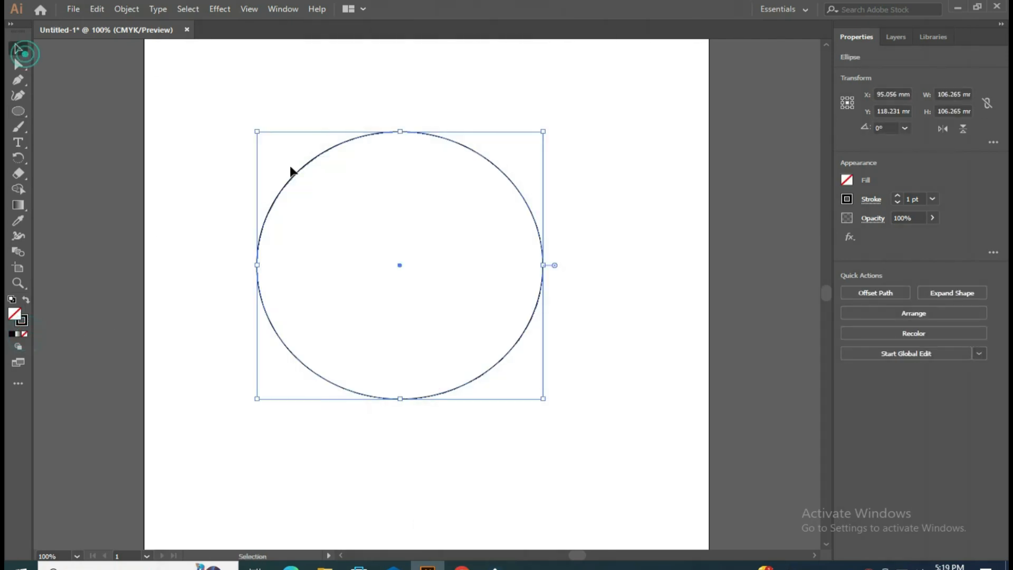
drag(545, 401, 525, 387)
drag(498, 354, 530, 392)
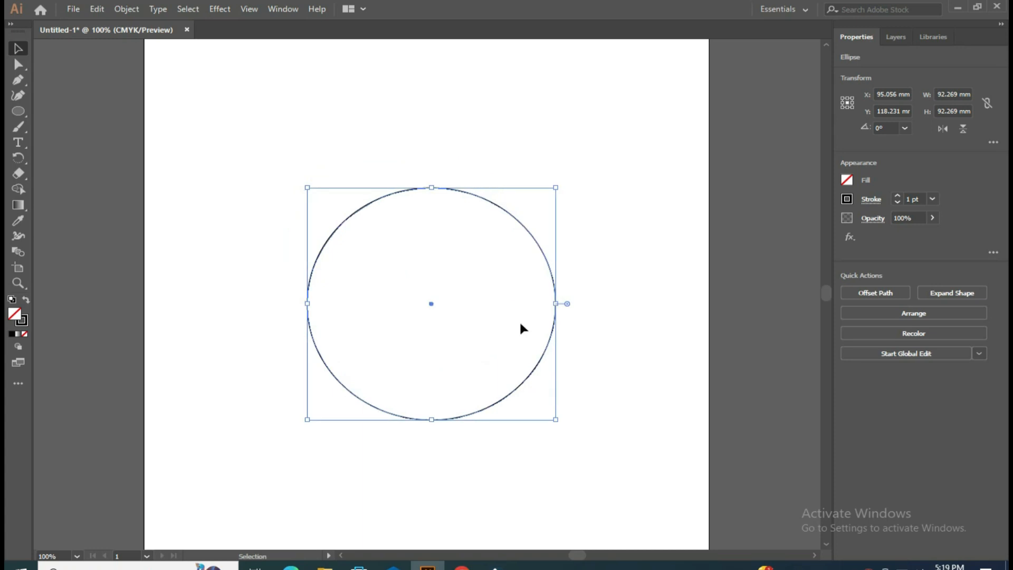
Step: Duplicate the circle in front and scale the copy about its centre to about 44.5 mm in diameter
click(97, 9)
click(159, 72)
click(97, 9)
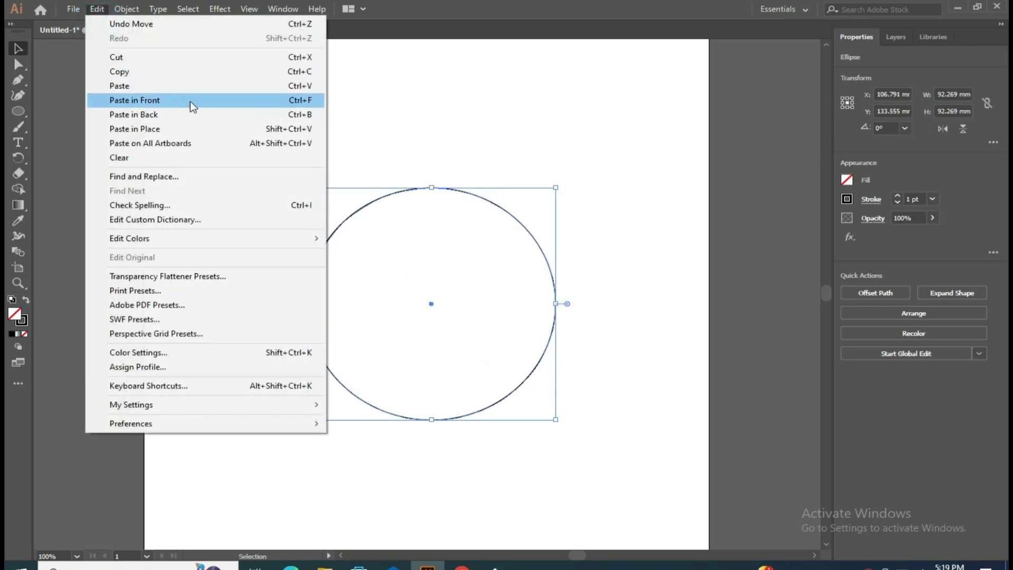
click(191, 100)
drag(557, 419, 506, 361)
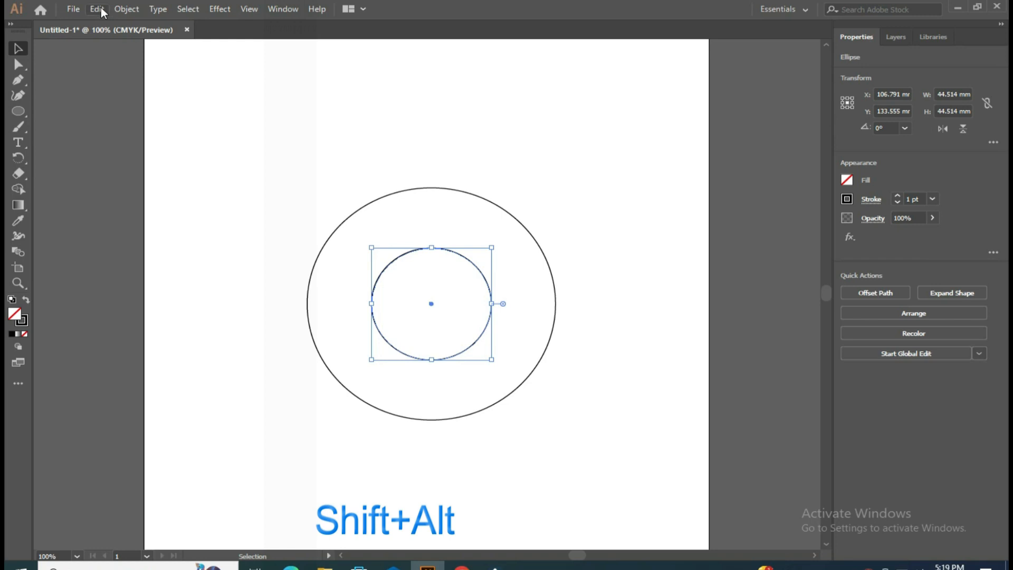
Step: Duplicate the inner circle in front and enlarge the copy proportionally leftward until it meets the outer circle's left edge
click(97, 9)
click(147, 78)
click(96, 9)
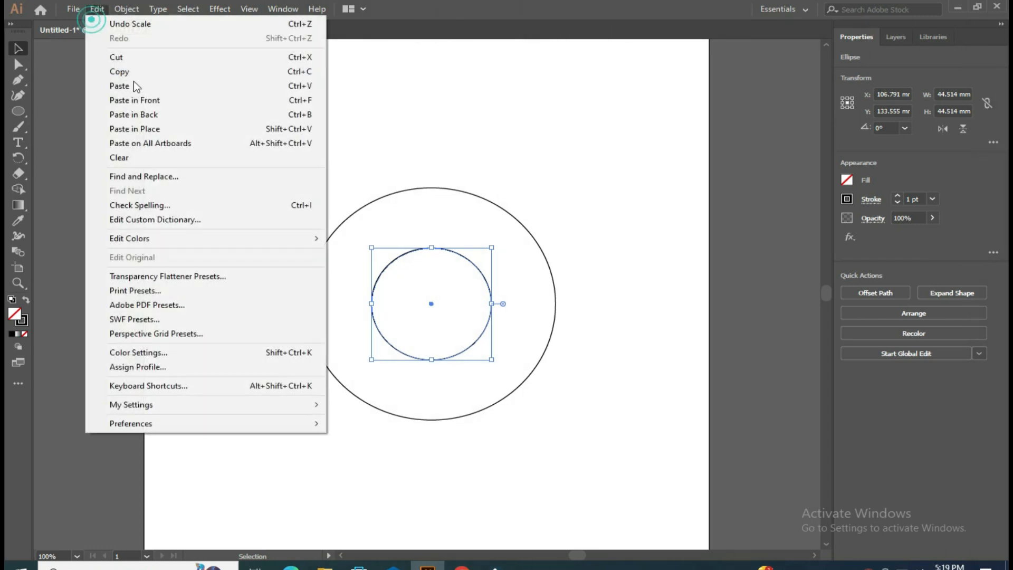
click(157, 100)
drag(372, 303, 303, 297)
click(584, 293)
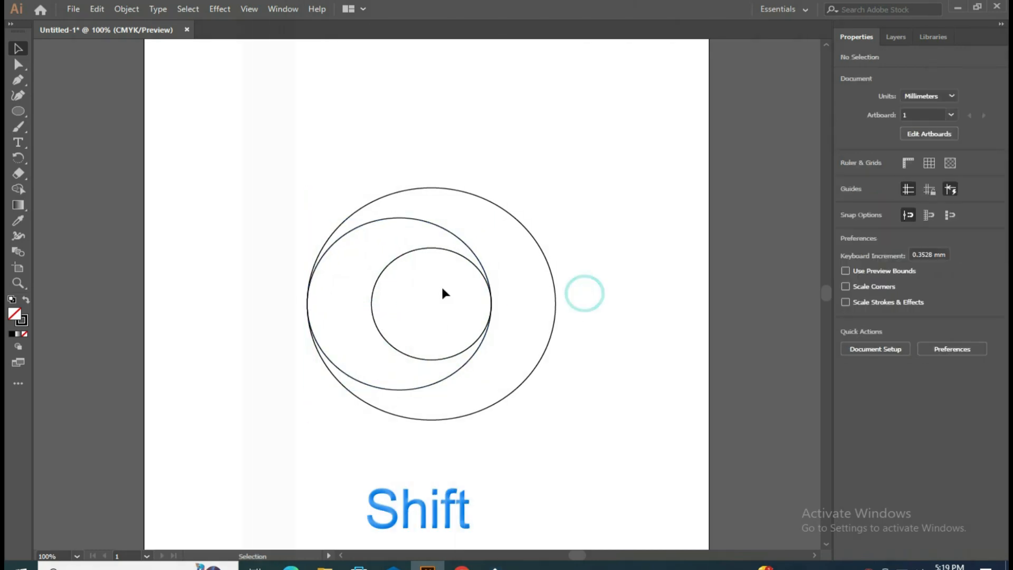
Step: Duplicate the innermost circle in front and enlarge the copy proportionally rightward until it meets the outer circle's right edge
click(416, 248)
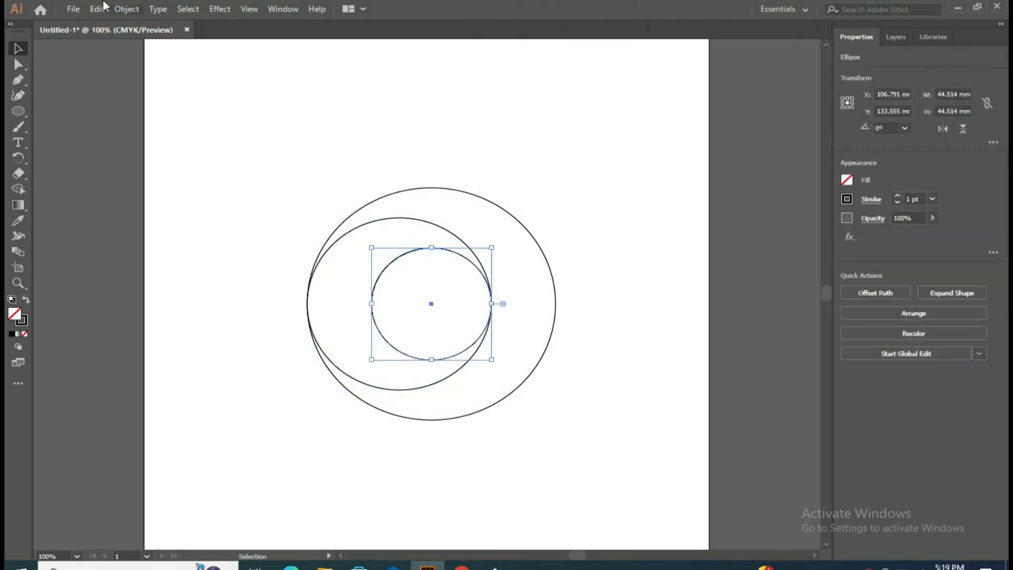
click(97, 9)
click(117, 72)
click(97, 9)
click(170, 99)
drag(492, 303, 557, 302)
click(668, 308)
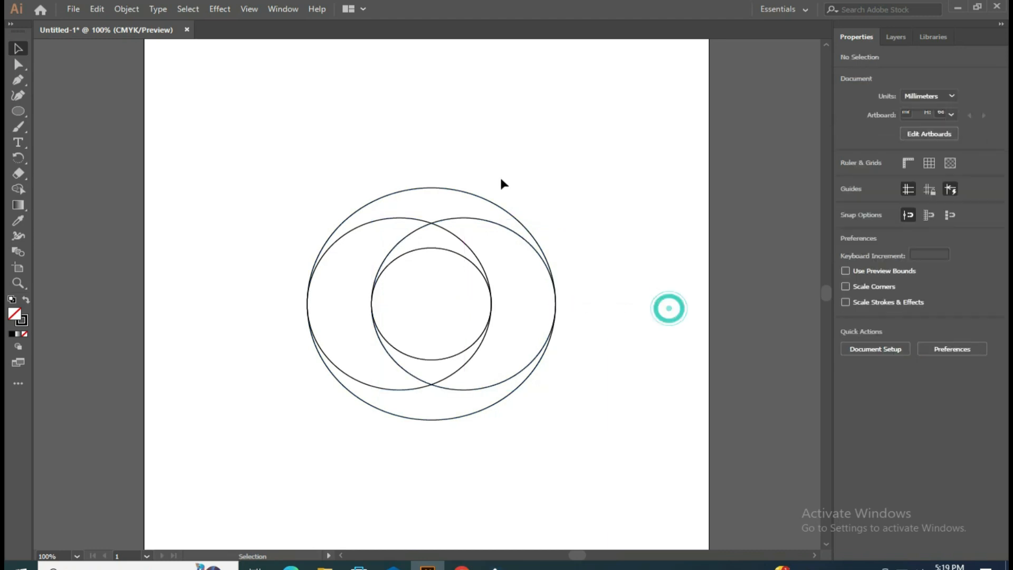
Step: Duplicate the two overlapping middle circles in front and rotate the copies a quarter turn to span the outer circle vertically
drag(413, 206, 443, 224)
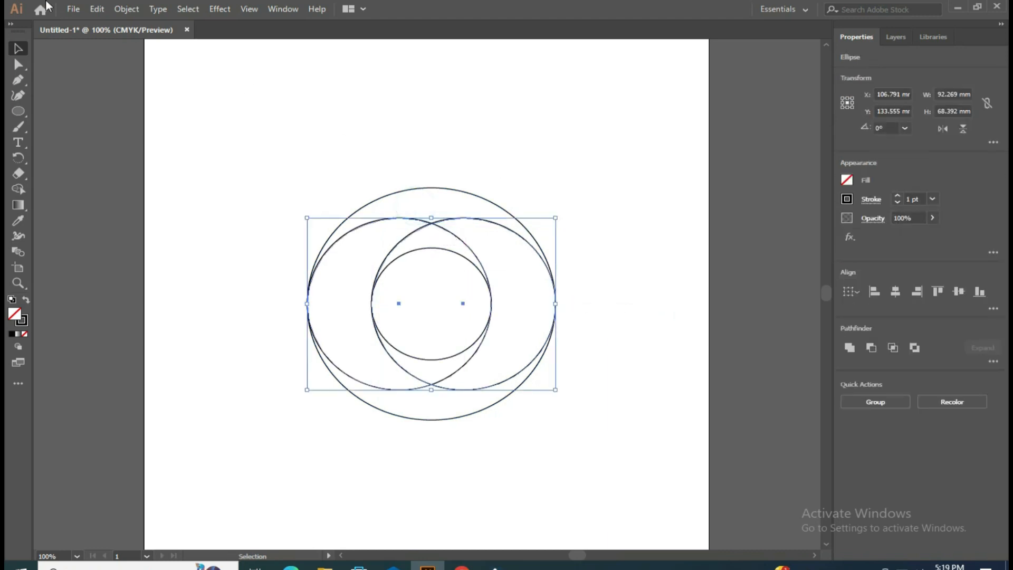
click(98, 10)
click(133, 73)
click(97, 9)
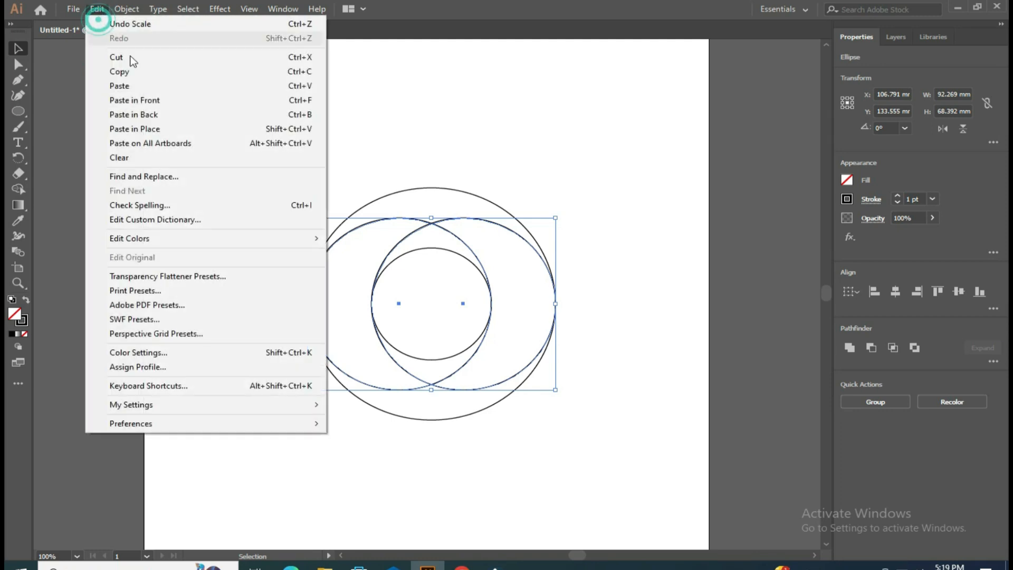
click(168, 103)
drag(557, 216, 519, 383)
click(622, 223)
Step: Scale all circles down together to about 72.5 mm overall and move them lower on the artboard
drag(263, 151, 620, 448)
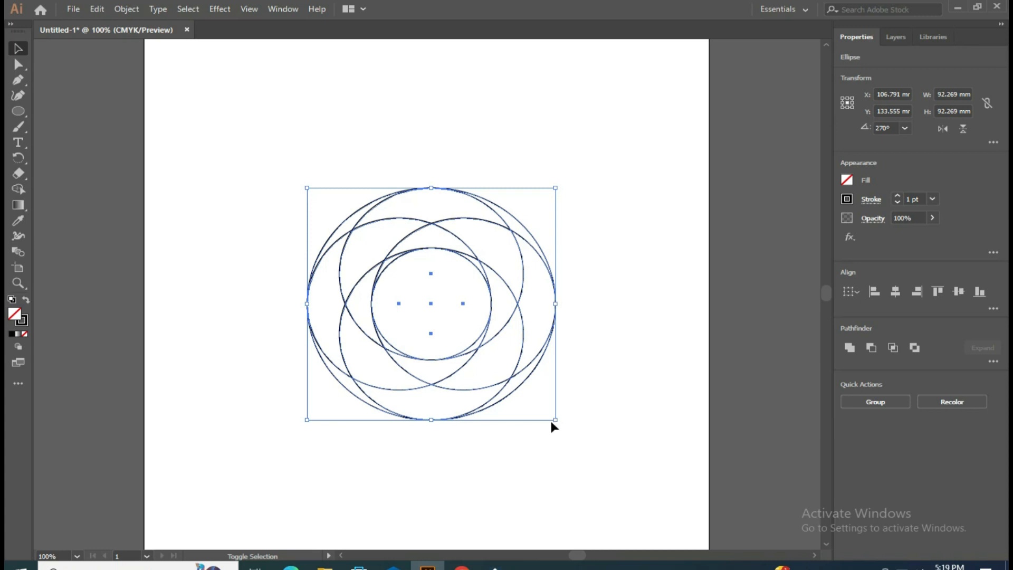
drag(554, 422, 502, 369)
drag(470, 289, 503, 378)
click(605, 363)
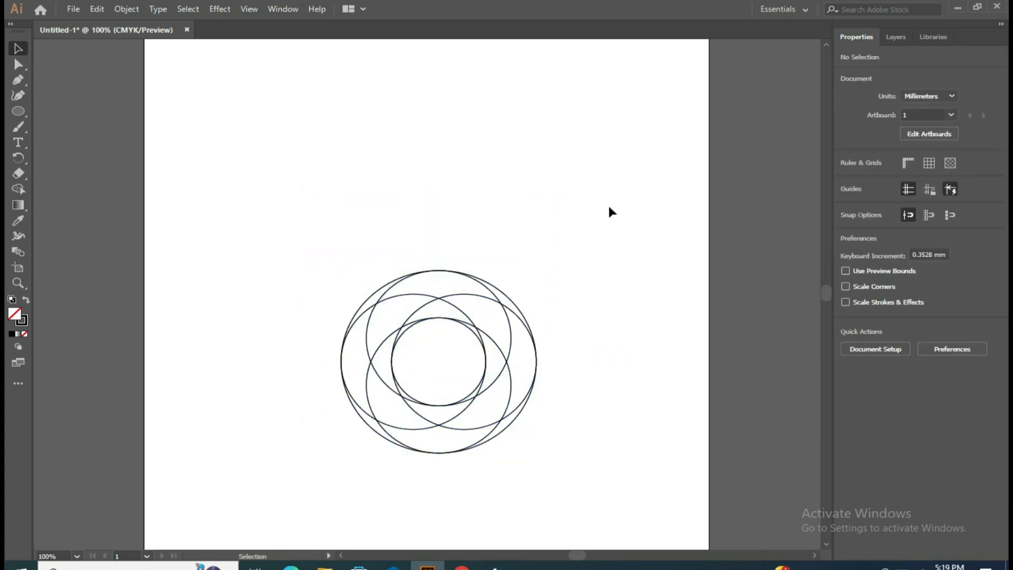
Step: Draw a tall, narrow rectangle about 13.2 mm wide and 68.2 mm high beside the circles with the Rectangle tool
click(19, 111)
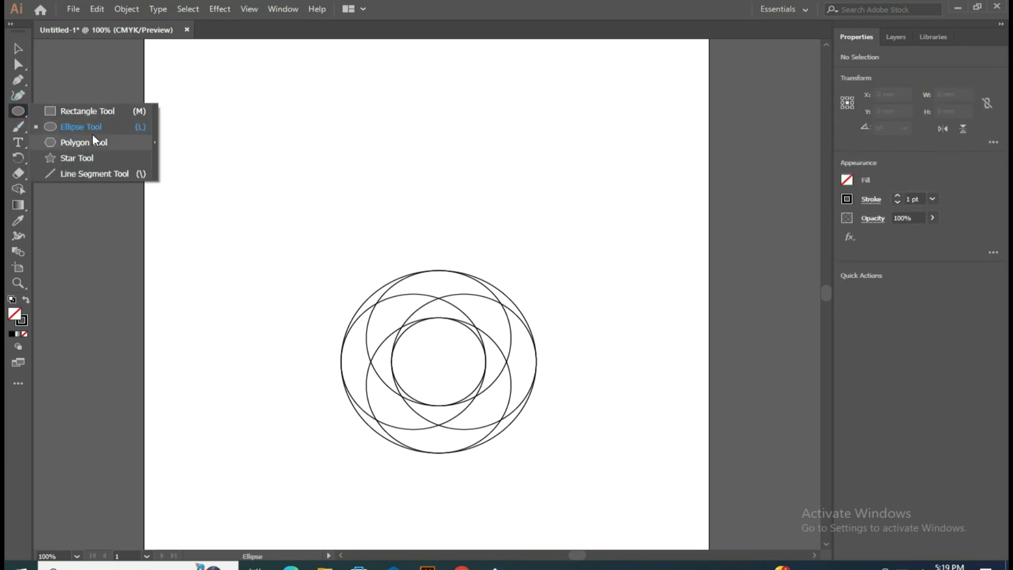
click(96, 111)
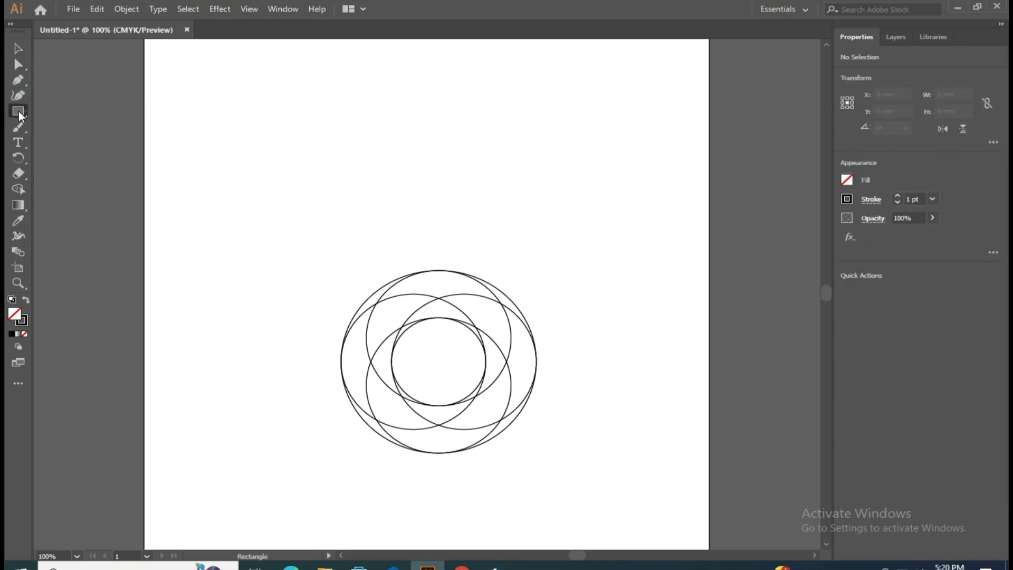
right_click(23, 115)
click(69, 114)
right_click(59, 103)
click(30, 112)
right_click(19, 113)
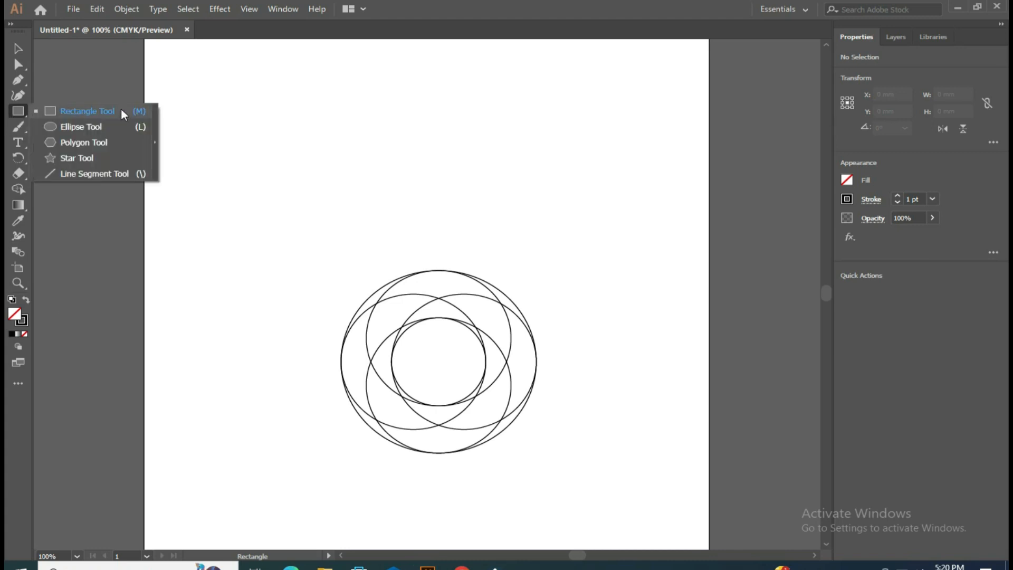
click(89, 112)
drag(311, 246, 349, 416)
Step: Align the rectangle with the outer circle's left edge and centre height, and stretch it to about 18.8 by 95.9 mm
click(18, 48)
drag(313, 287, 340, 233)
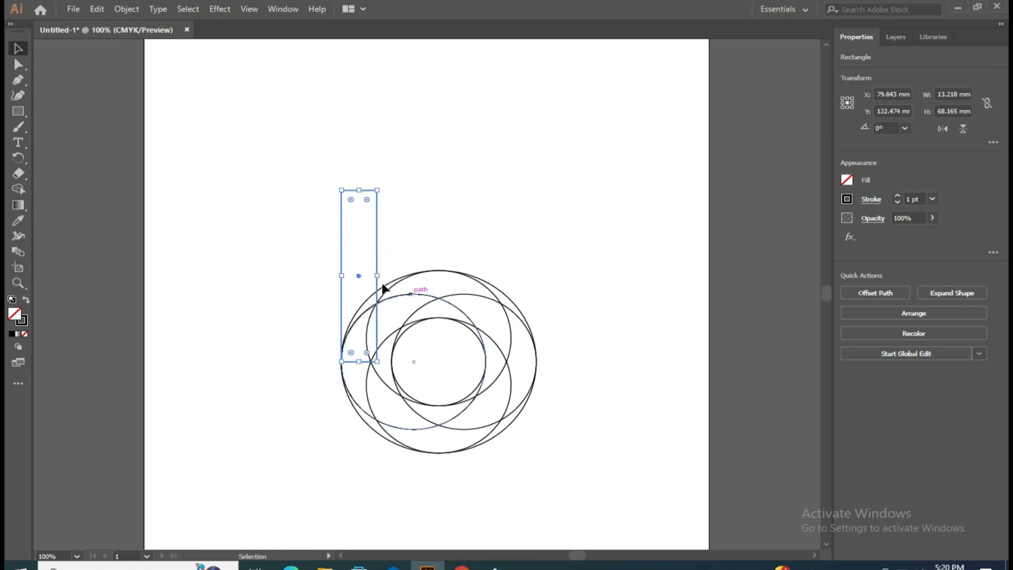
drag(376, 275, 392, 275)
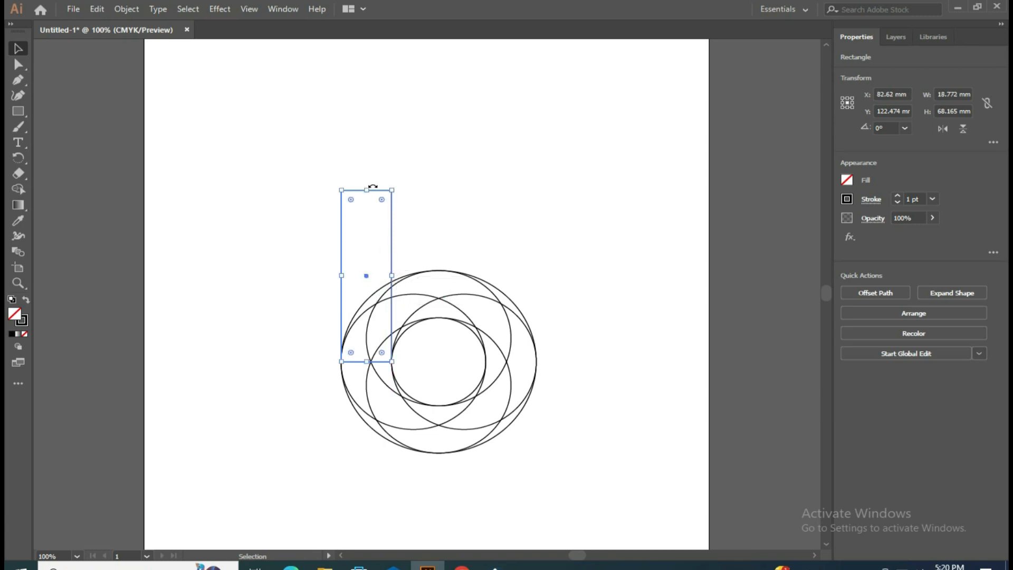
drag(370, 189, 366, 100)
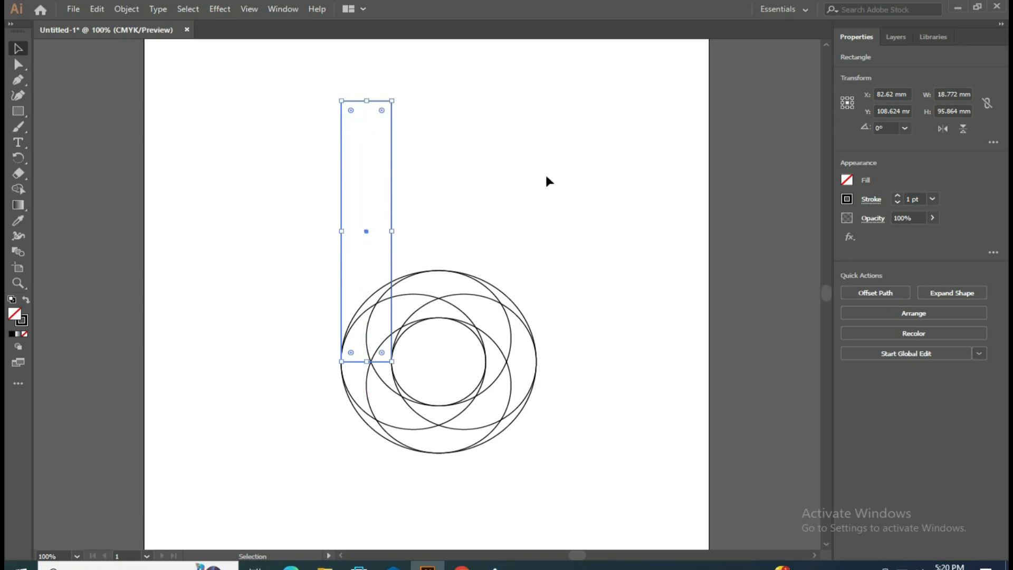
click(545, 175)
Step: Select all shapes, set a black fill, and merge the rectangle with the left circle's lower crescent using Shape Builder
drag(276, 125, 572, 489)
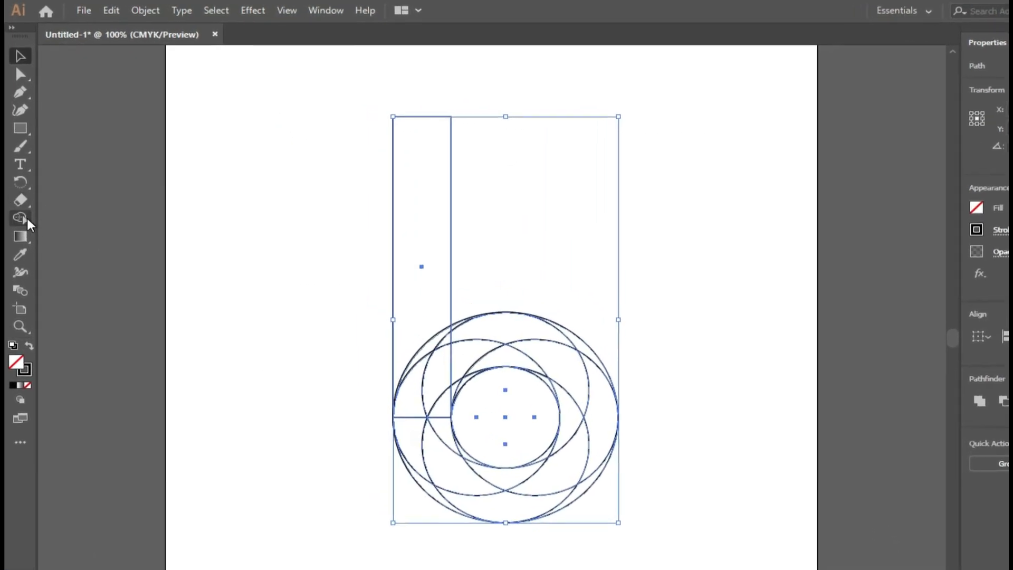
click(21, 218)
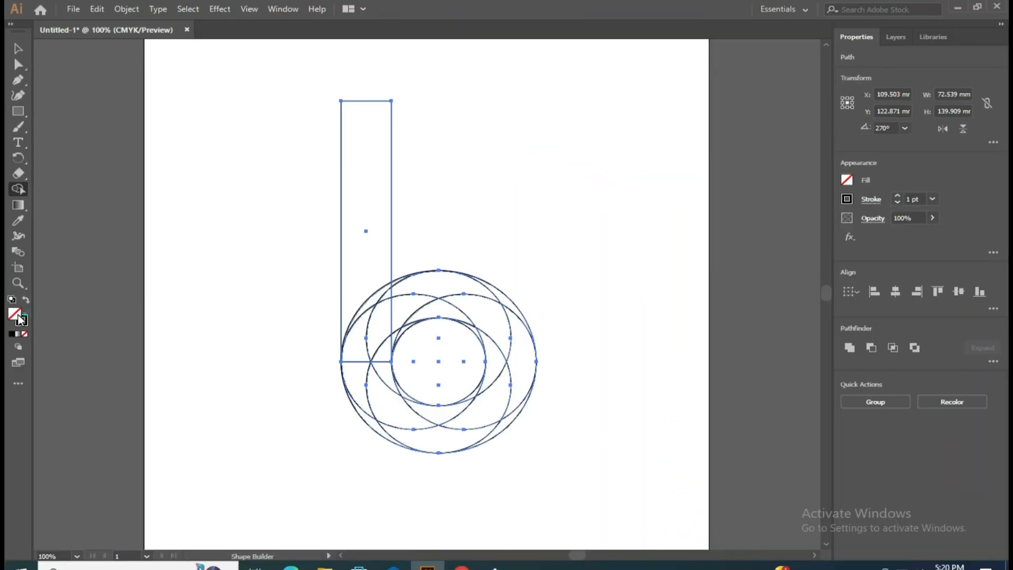
double_click(20, 319)
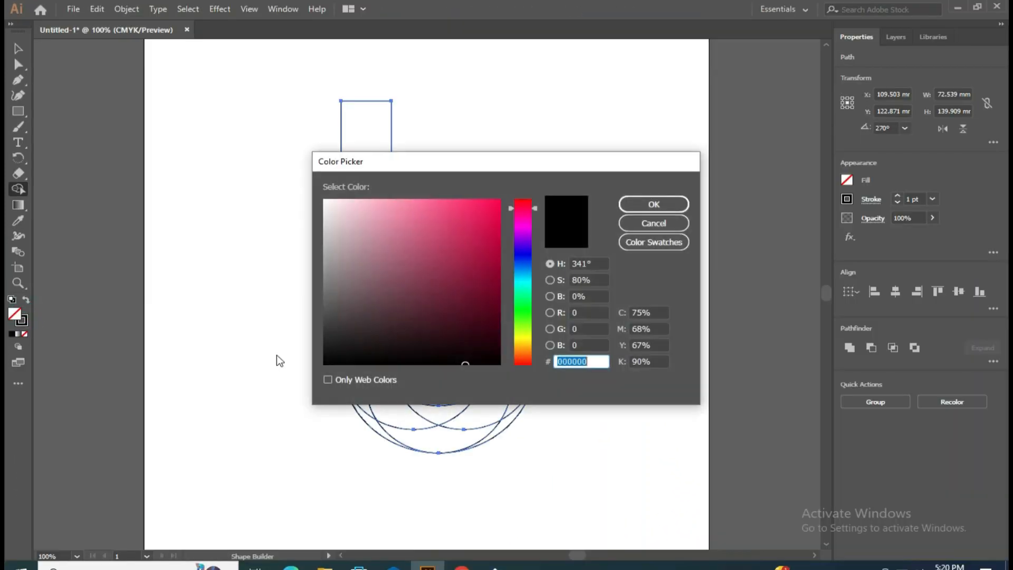
click(666, 207)
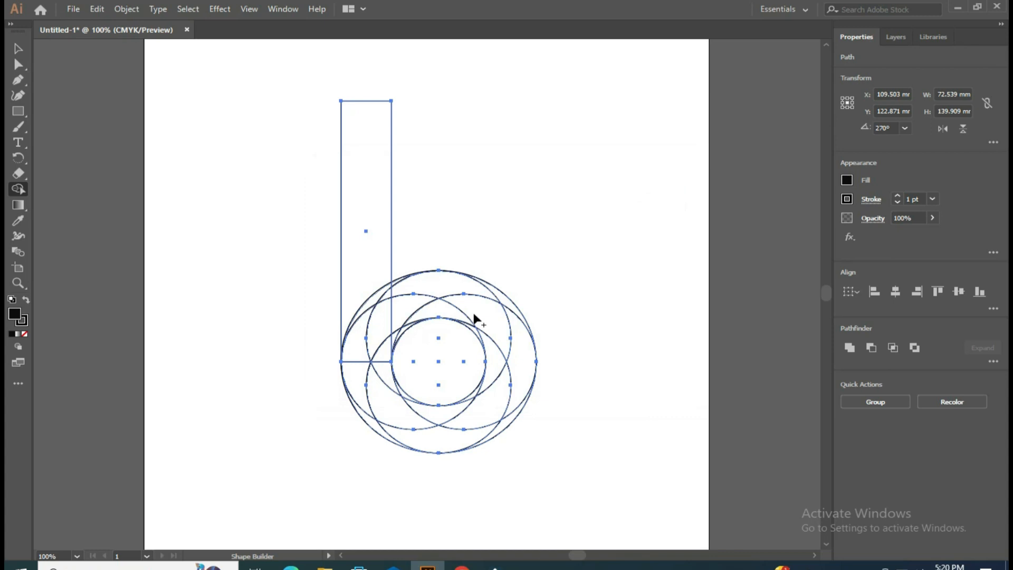
mouse_move(362, 204)
mouse_down()
mouse_move(382, 342)
mouse_move(362, 364)
mouse_move(372, 390)
mouse_move(382, 395)
mouse_move(387, 360)
mouse_move(392, 400)
mouse_move(406, 412)
mouse_move(470, 405)
mouse_up()
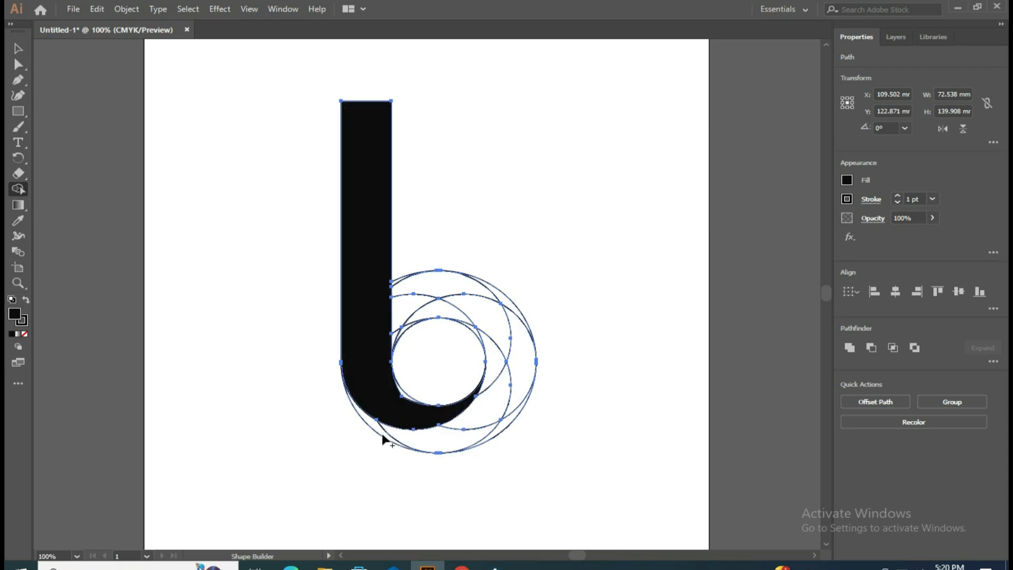
mouse_move(376, 428)
mouse_down()
mouse_move(450, 441)
mouse_move(482, 434)
mouse_move(504, 382)
mouse_move(481, 337)
mouse_up()
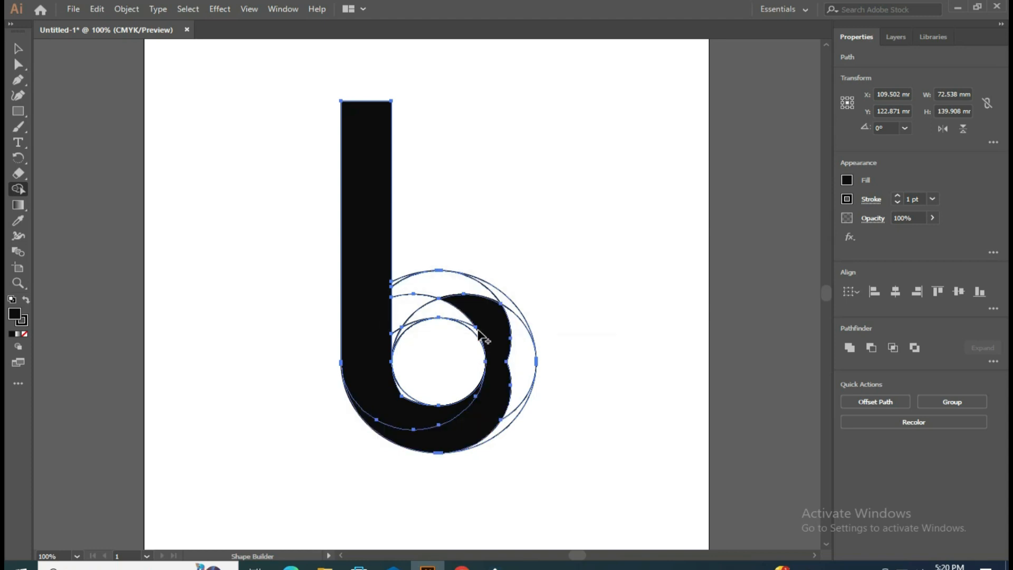
key(super)
key(super)
key(ctrl+z)
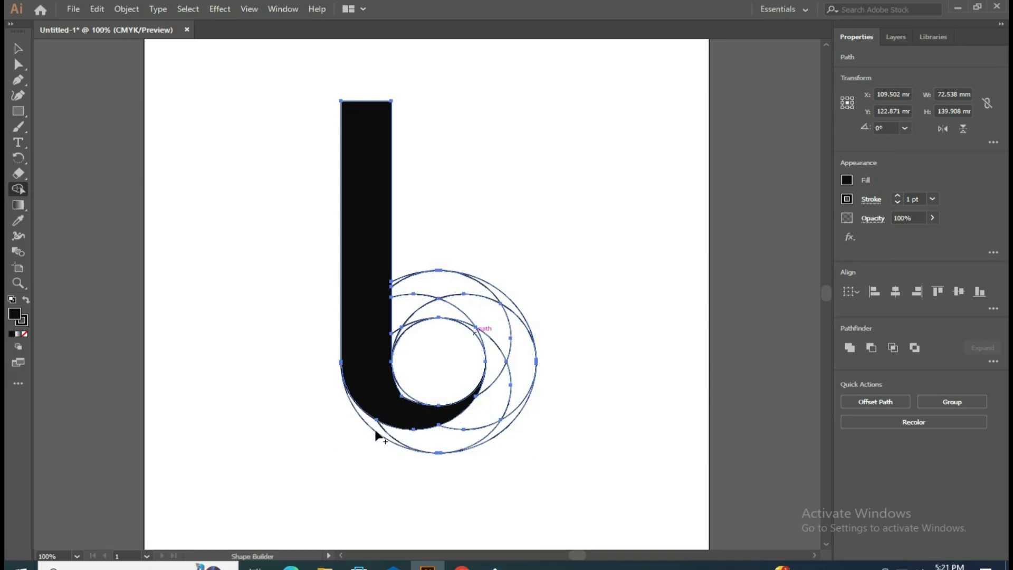
Step: Merge the bottom ring regions into one black crescent and the right-hand regions into a second with Shape Builder
mouse_move(376, 422)
mouse_down()
mouse_move(445, 436)
mouse_move(485, 420)
mouse_up()
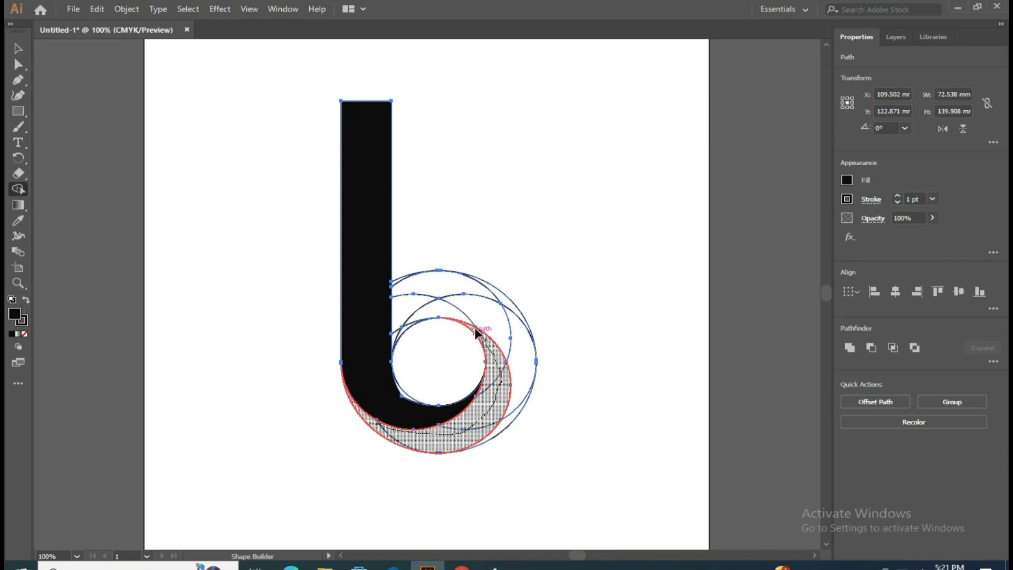
drag(476, 330, 478, 343)
mouse_move(509, 417)
mouse_down()
mouse_move(517, 352)
mouse_move(507, 335)
mouse_move(429, 315)
mouse_up()
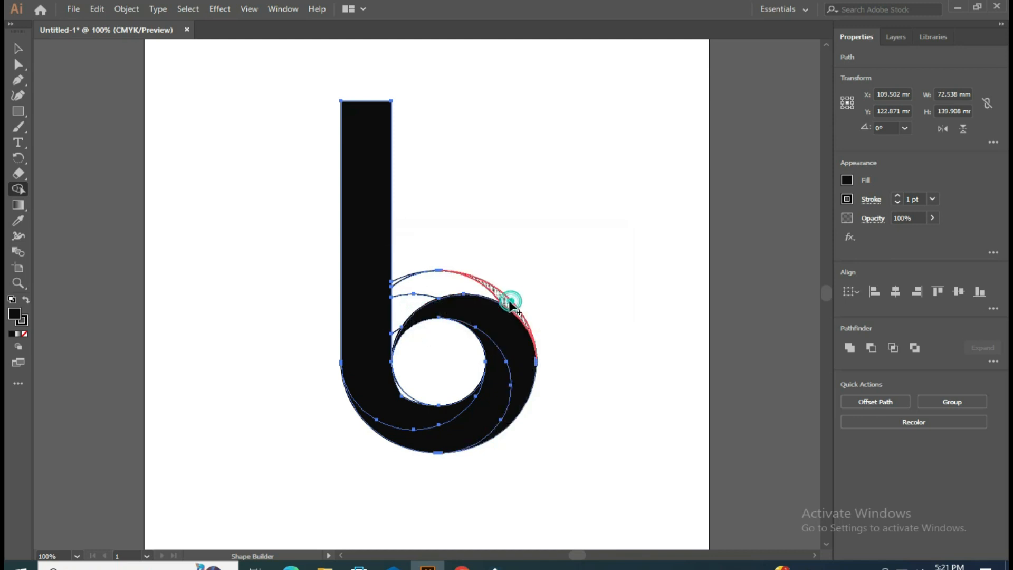
Step: Merge the ring regions between the stem and the top, including the thin sliver beside the stem, into a black crescent
drag(417, 299, 394, 335)
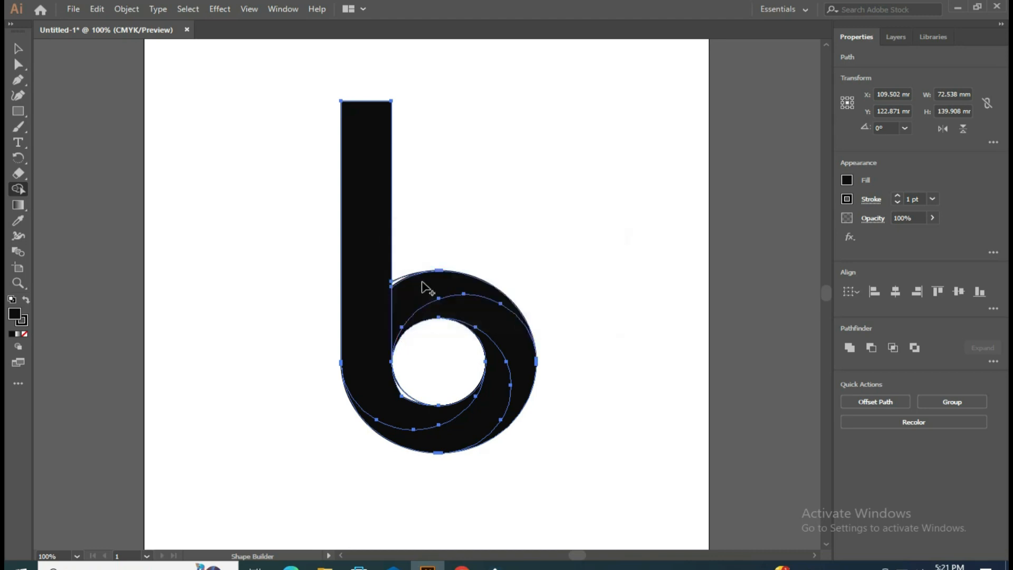
click(407, 283)
click(15, 49)
click(228, 146)
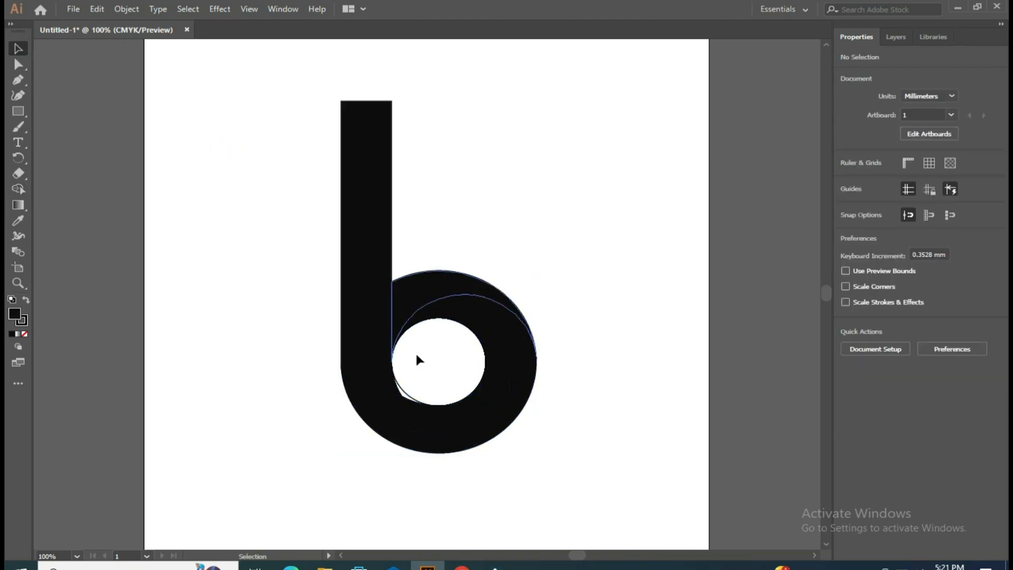
Step: Merge the unfilled sliver at the lower left of the inner circle into the black stem shape with Shape Builder
drag(283, 174, 601, 488)
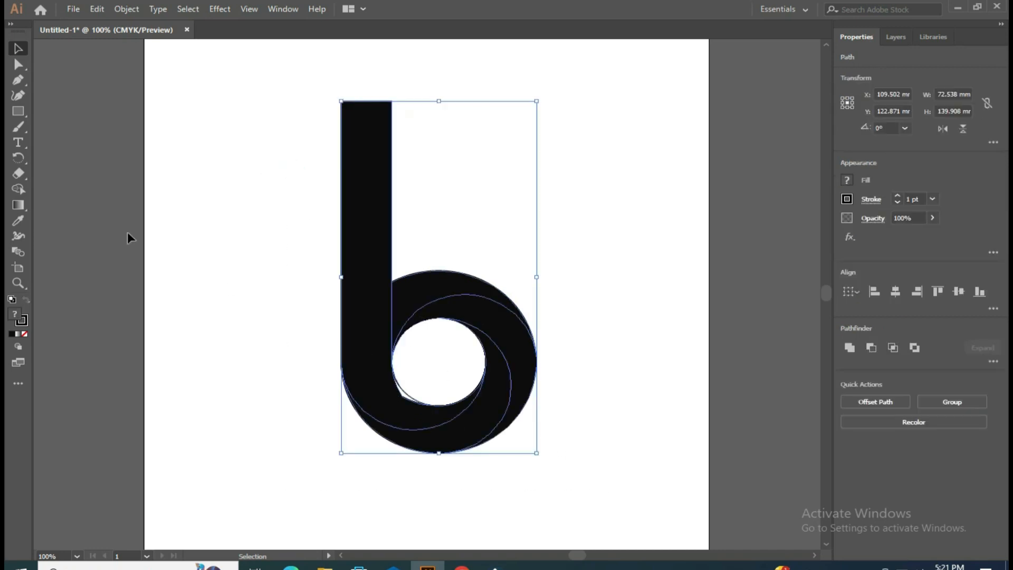
click(17, 189)
drag(382, 381, 407, 401)
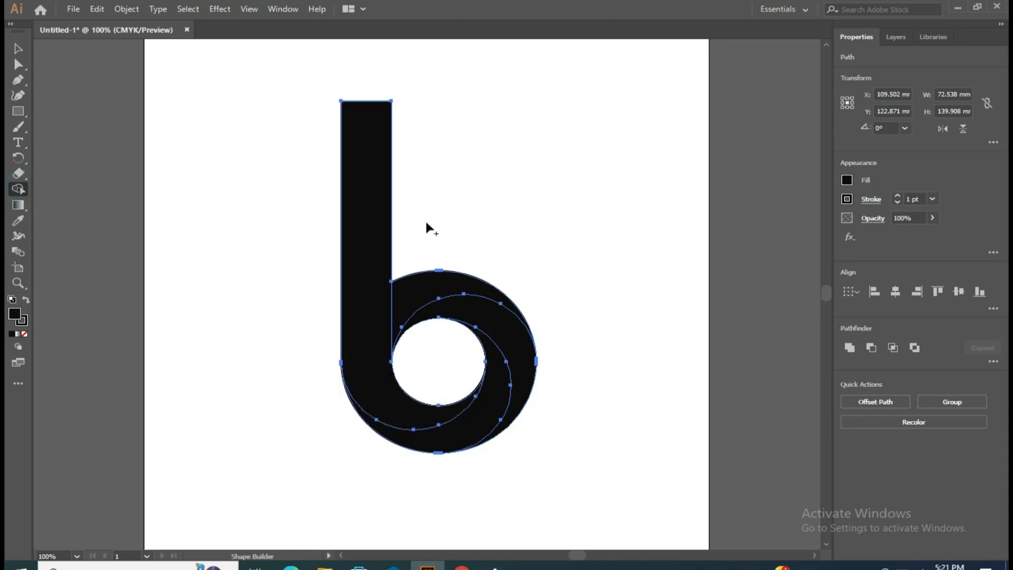
click(18, 48)
click(174, 115)
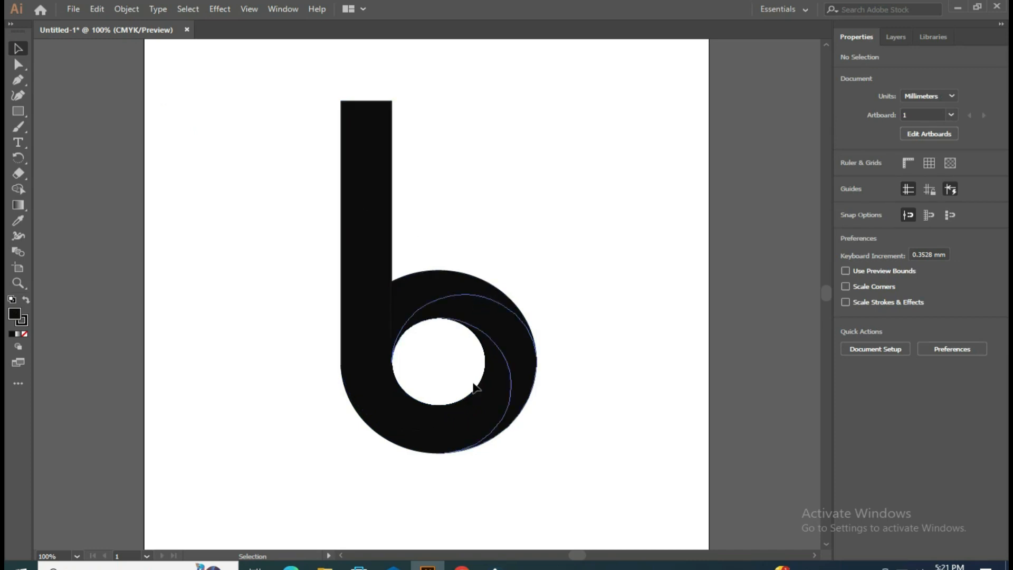
Step: Fill the stem shape with a linear gradient and set its start colour stop to light blue, C=70 M=15 Y=0 K=0
click(403, 422)
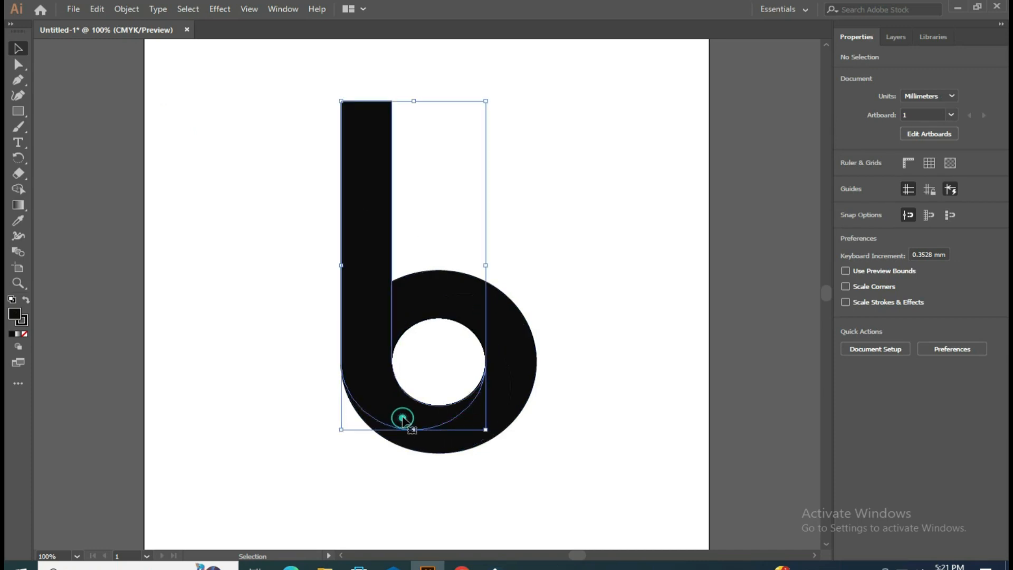
double_click(18, 209)
drag(586, 378, 685, 170)
click(615, 290)
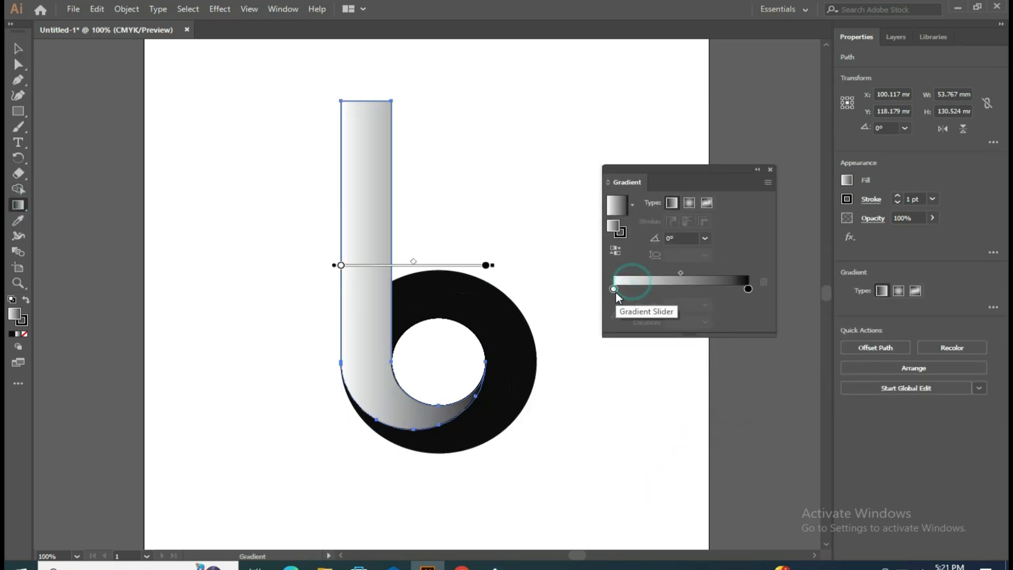
double_click(614, 289)
click(613, 331)
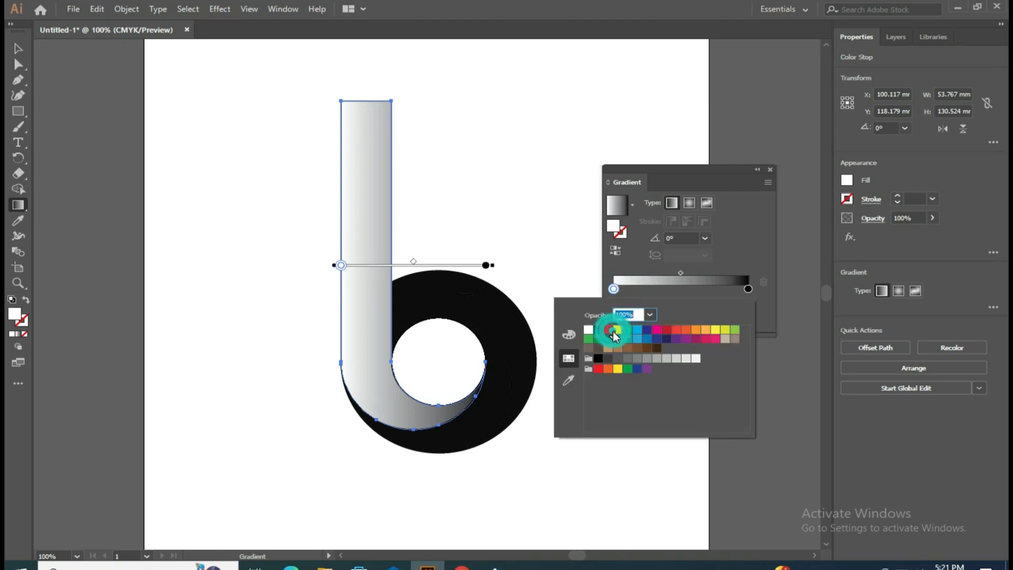
click(640, 339)
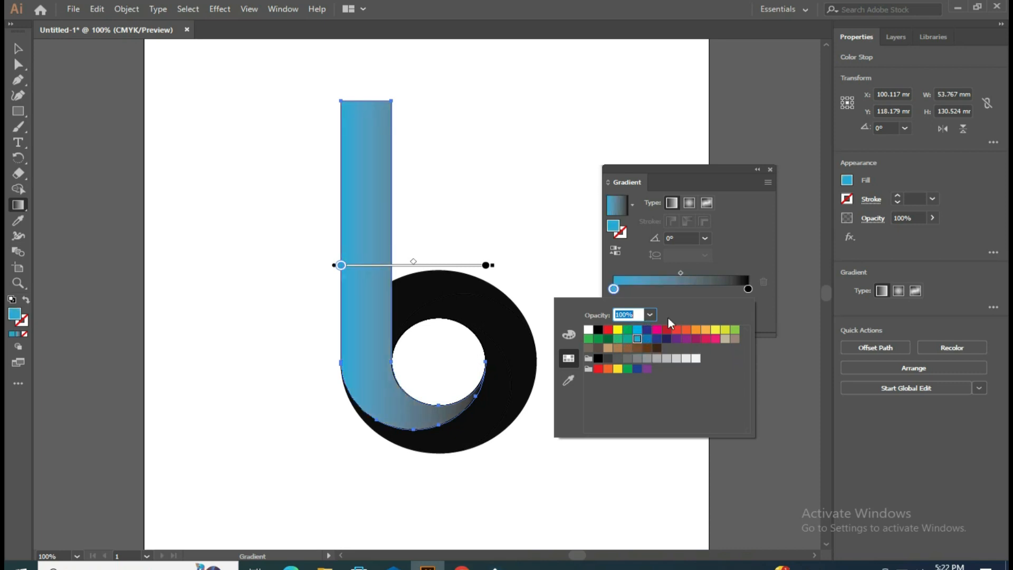
Step: Tilt the stem's linear gradient to an angle of about 18.7°
click(748, 288)
double_click(748, 288)
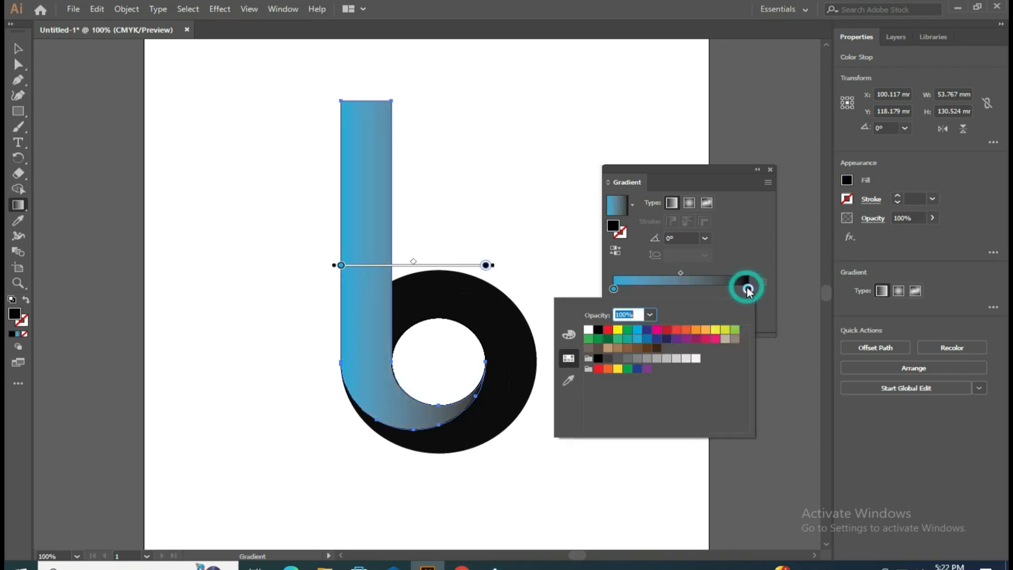
click(748, 289)
click(748, 289)
drag(751, 288, 786, 292)
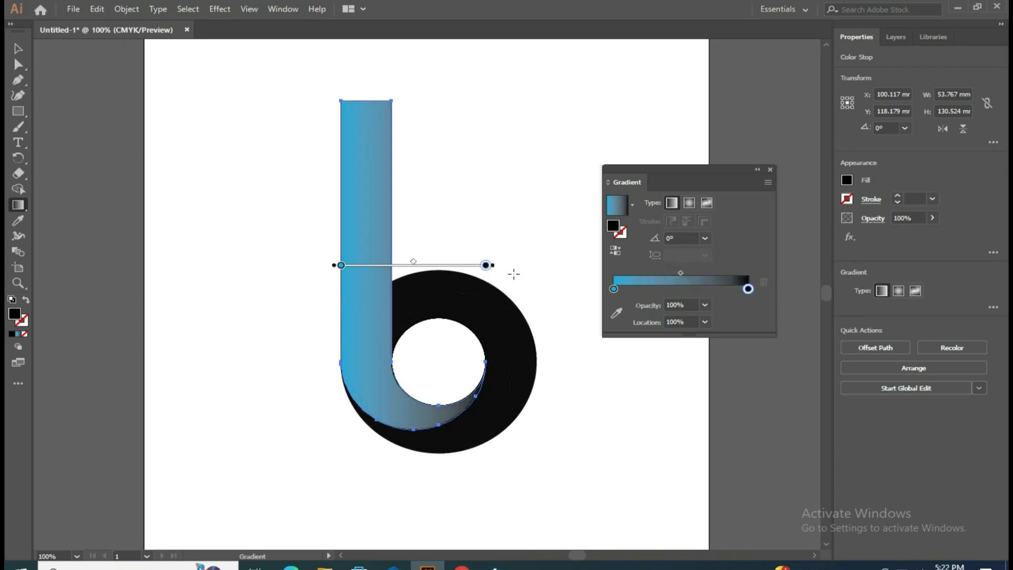
mouse_move(484, 267)
mouse_down()
mouse_move(477, 288)
mouse_move(455, 287)
mouse_move(572, 291)
mouse_move(525, 276)
mouse_up()
mouse_move(498, 267)
mouse_down()
mouse_move(450, 165)
mouse_move(380, 112)
mouse_move(380, 136)
mouse_move(420, 151)
mouse_move(410, 145)
mouse_move(298, 276)
mouse_move(310, 291)
mouse_move(395, 233)
mouse_move(388, 213)
mouse_move(419, 254)
mouse_up()
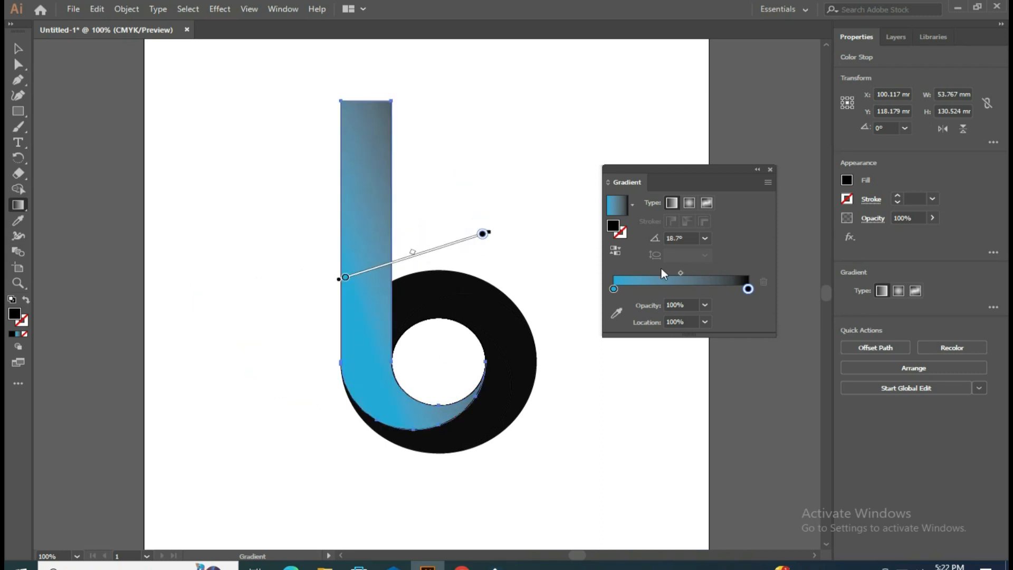
Step: Set the end colour stop of the stem's gradient to the orange swatch
click(751, 287)
click(749, 287)
double_click(749, 289)
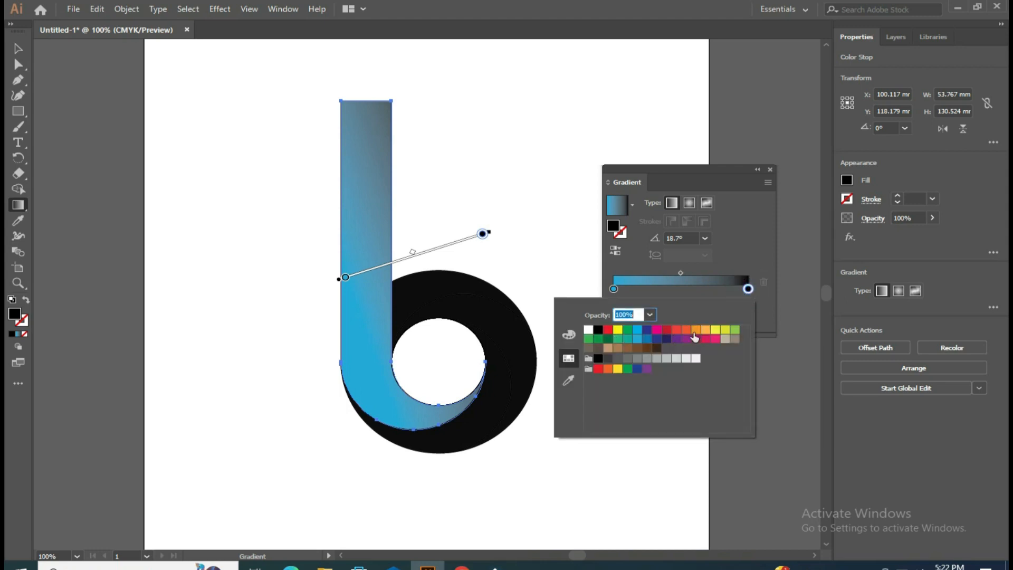
click(686, 331)
click(744, 288)
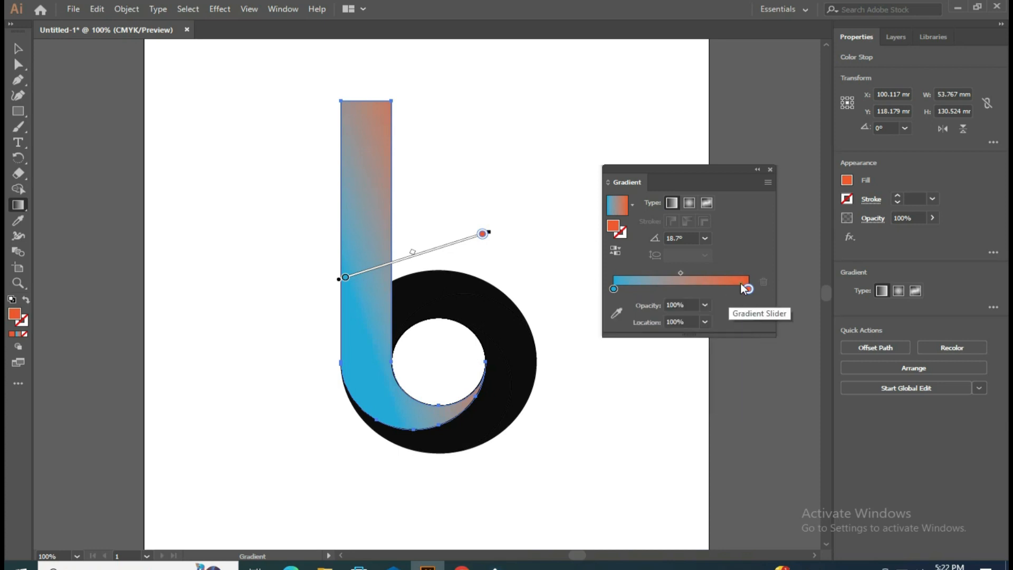
Step: Move the orange stop of the stem's gradient to about 45% location and deselect the shape
mouse_move(486, 236)
mouse_down()
mouse_move(455, 265)
mouse_move(410, 269)
mouse_up()
click(525, 266)
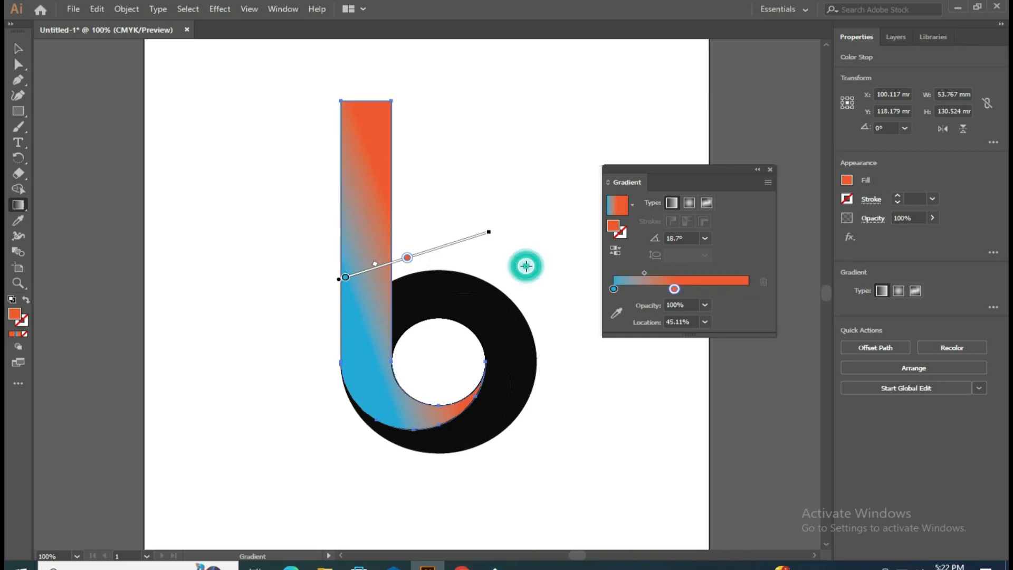
click(769, 170)
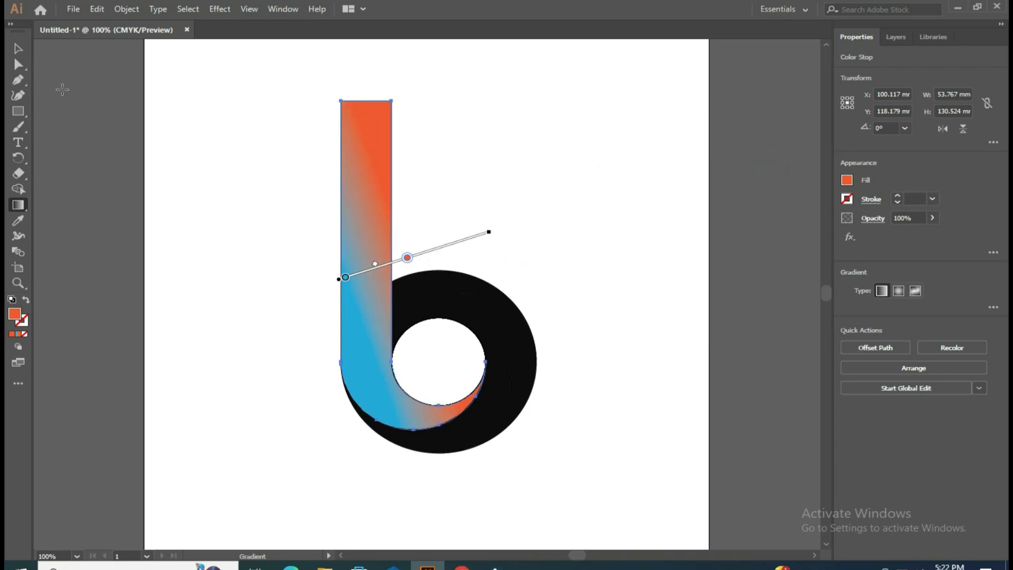
click(18, 49)
click(161, 243)
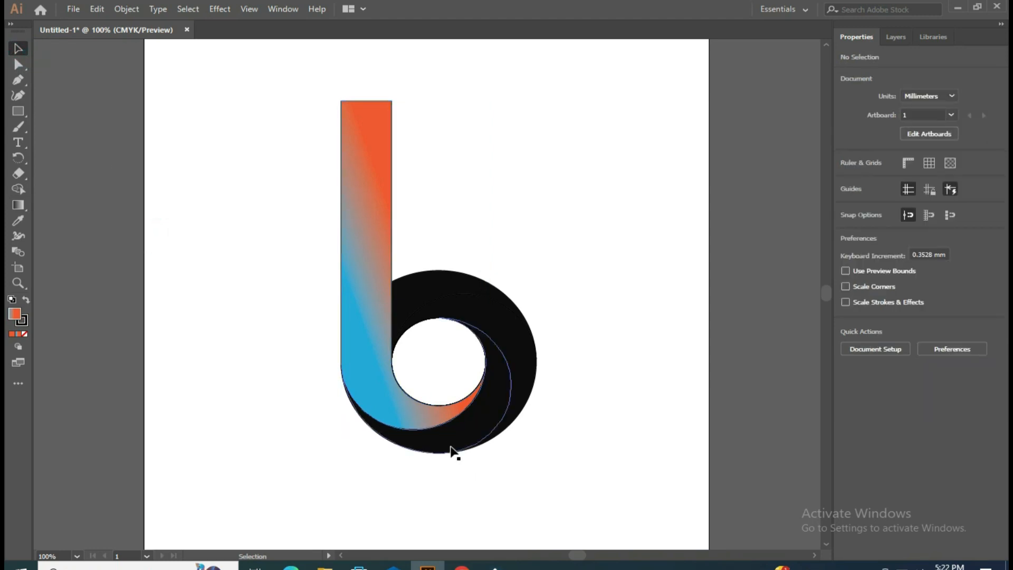
Step: Fill the bottom crescent with the linear gradient, with its orange stop at 100% and its start stop set to CMYK Red
click(451, 448)
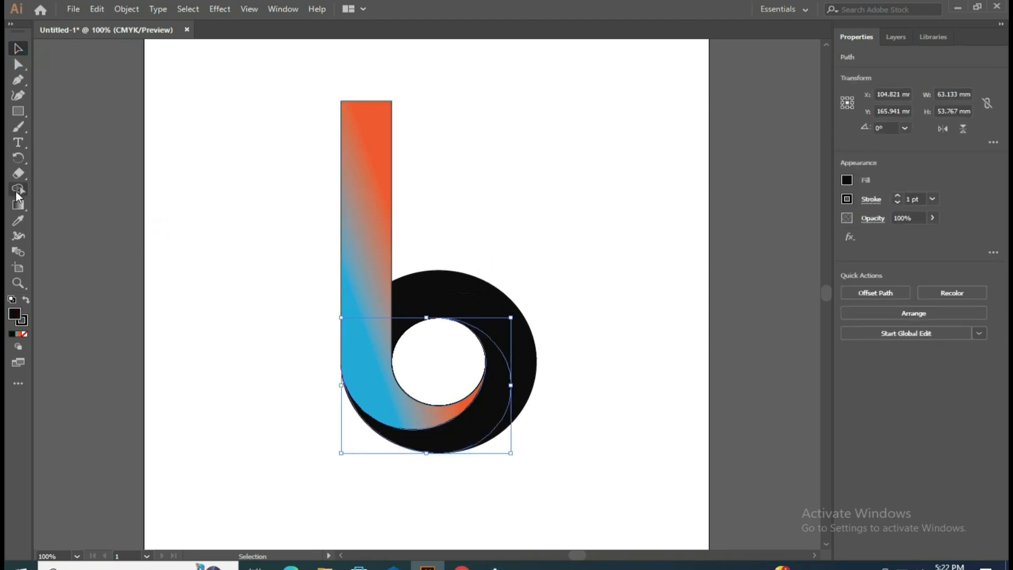
double_click(18, 205)
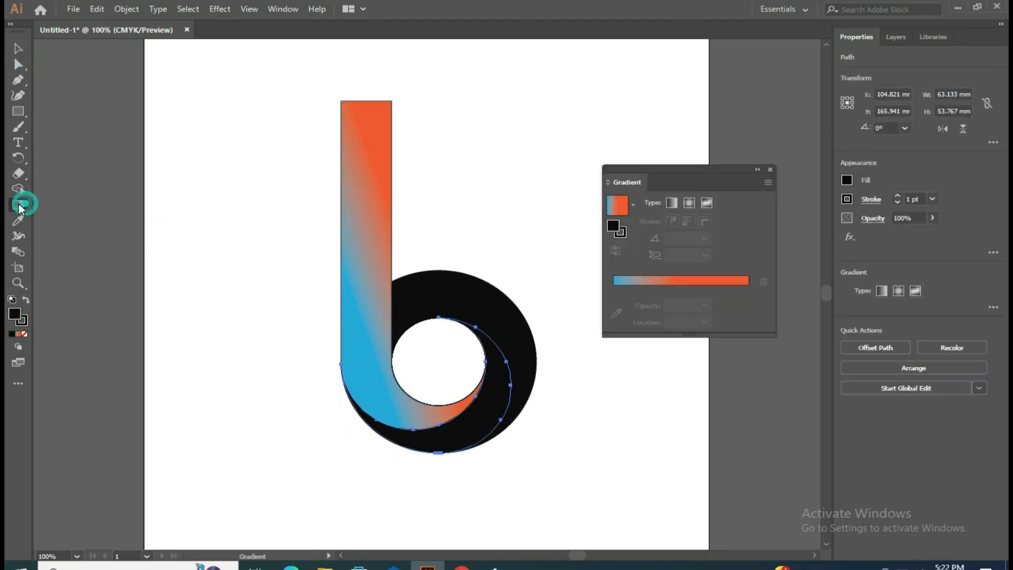
click(646, 277)
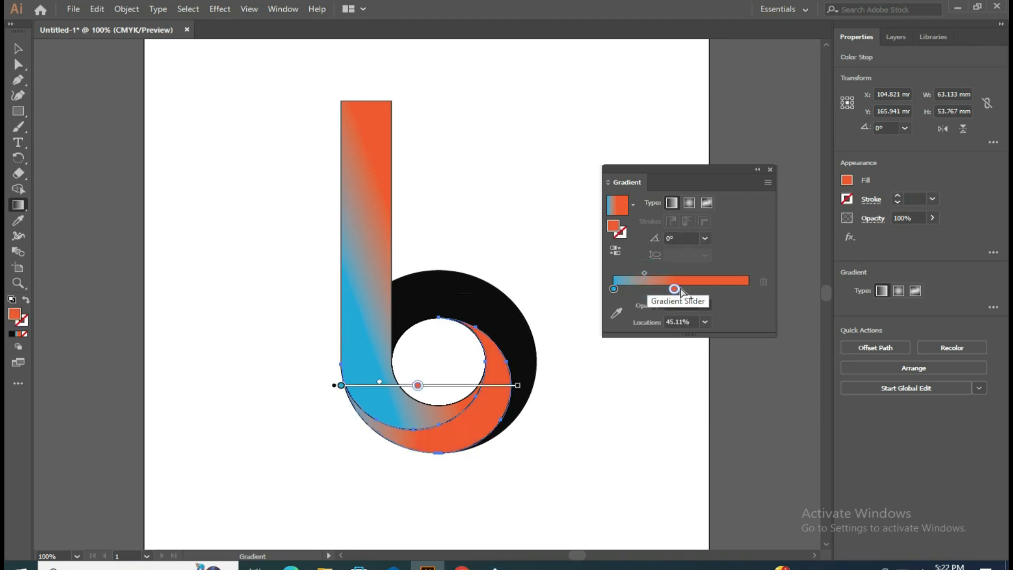
drag(675, 288, 748, 289)
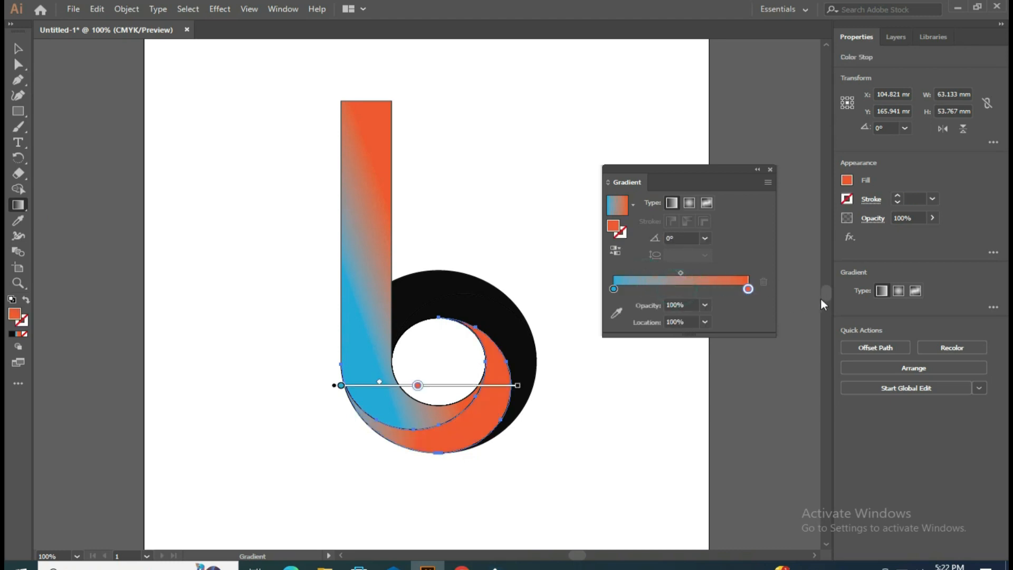
double_click(613, 288)
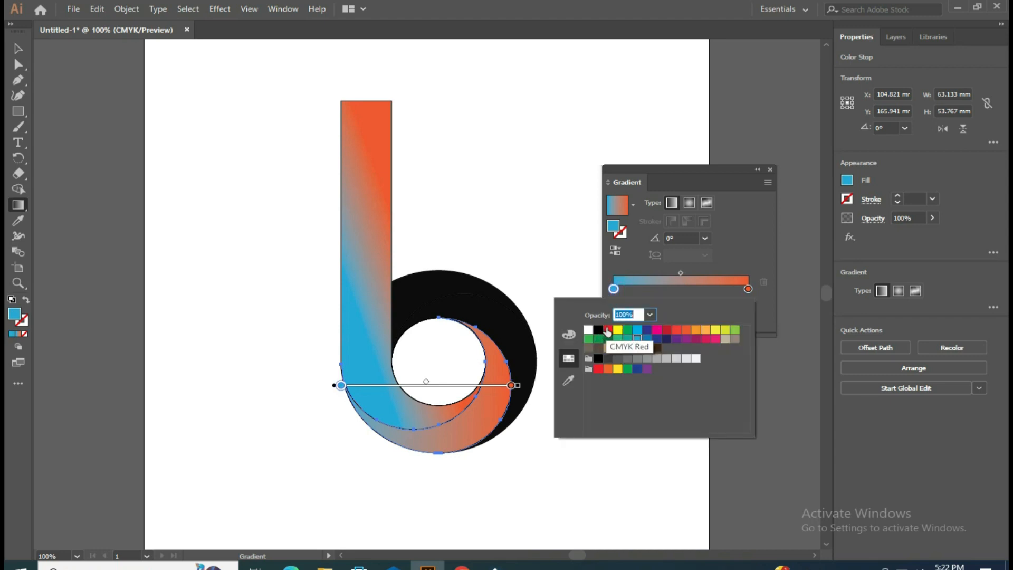
click(608, 330)
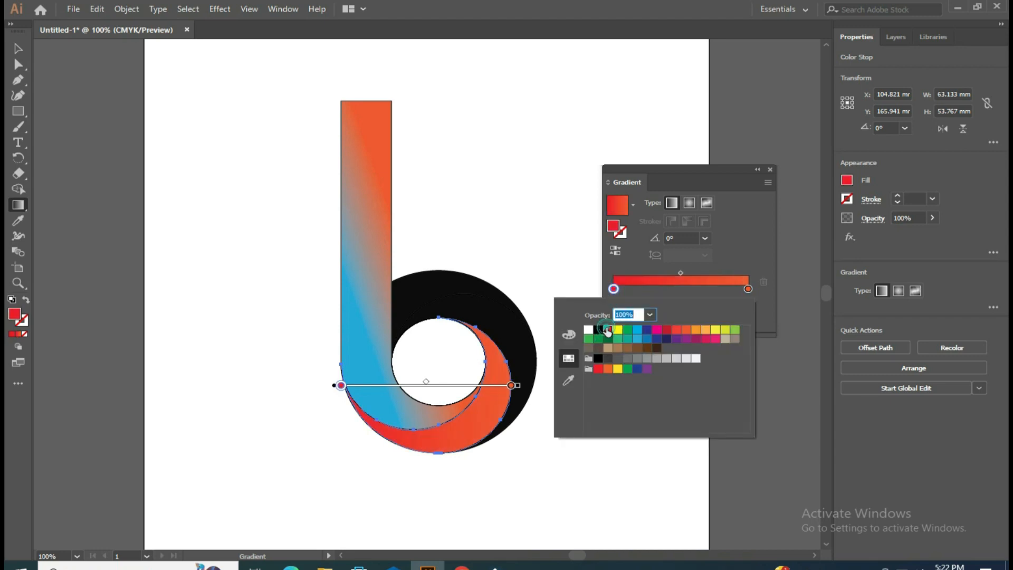
Step: Change the bottom crescent's orange stop to black and rearrange the stops so the gradient runs from black to red at 100%
click(748, 286)
double_click(749, 288)
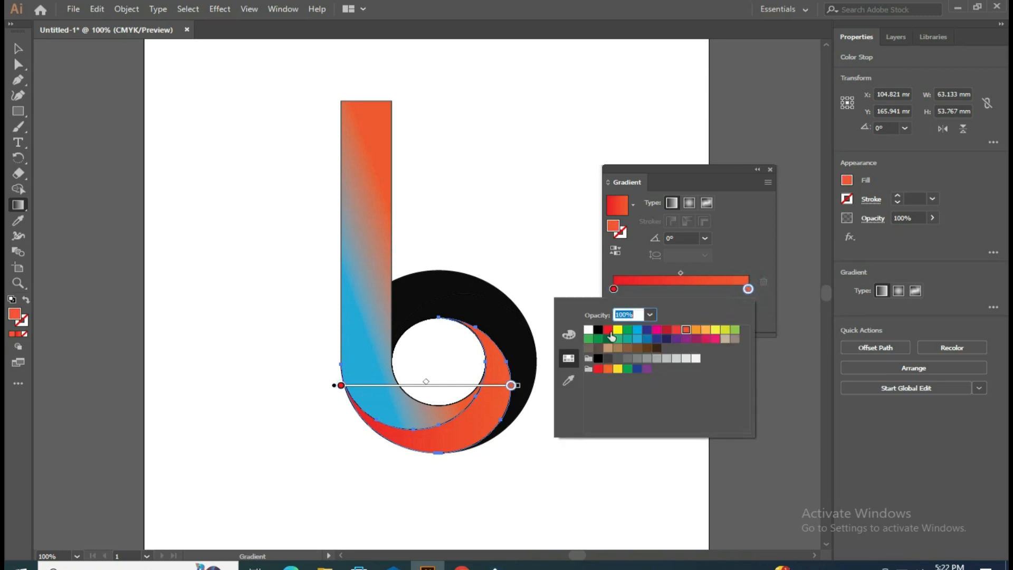
click(599, 330)
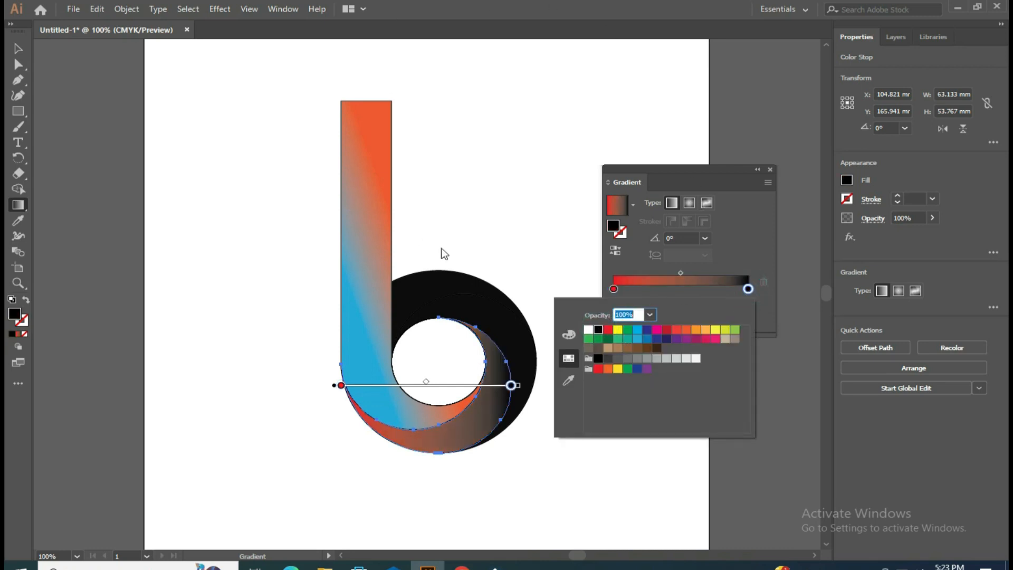
click(748, 289)
drag(748, 289, 780, 294)
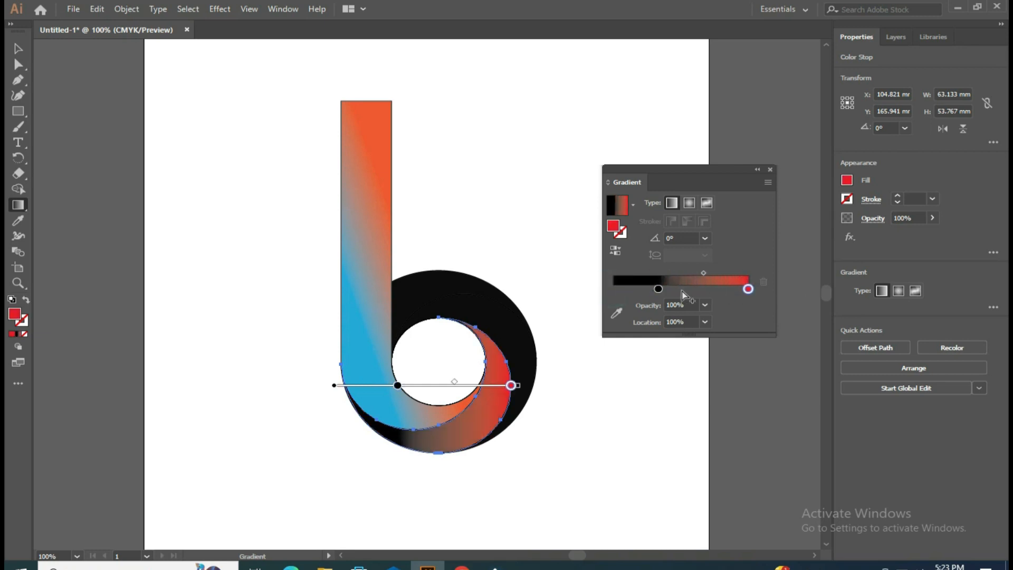
Step: Delete the extra stop at 0% from the bottom crescent's gradient and place the black stop at about 17% location
drag(660, 290, 639, 289)
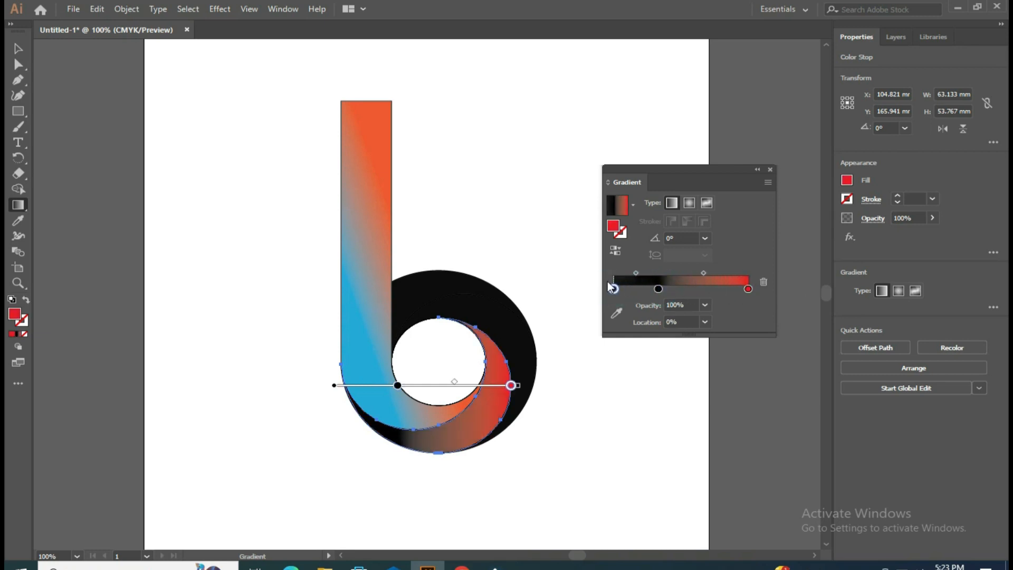
click(611, 288)
click(765, 281)
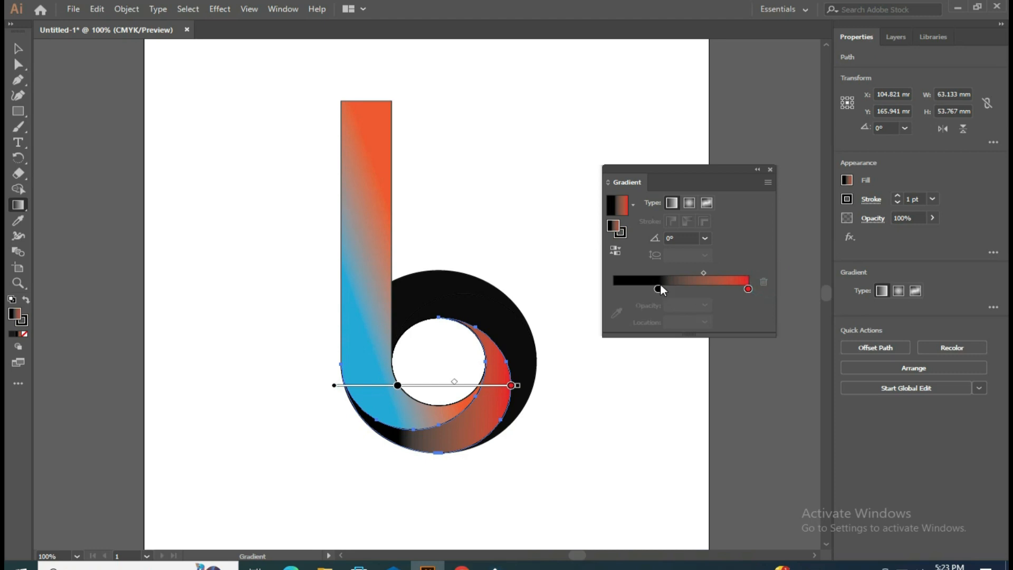
drag(659, 289, 622, 289)
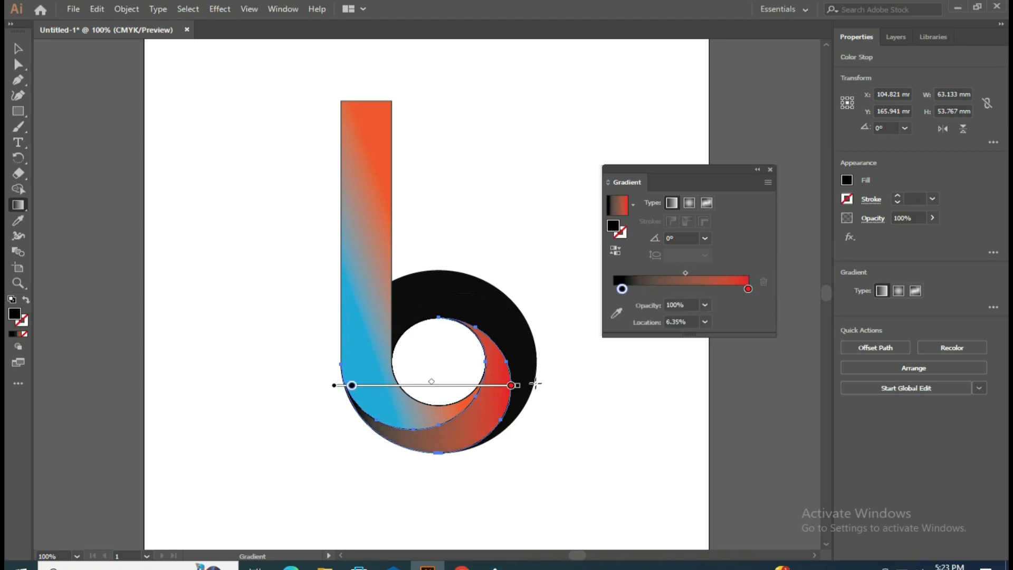
mouse_move(352, 386)
mouse_down()
mouse_move(343, 386)
mouse_move(418, 386)
mouse_move(364, 385)
mouse_up()
click(511, 385)
mouse_move(507, 386)
mouse_down()
mouse_move(493, 386)
mouse_move(512, 393)
mouse_up()
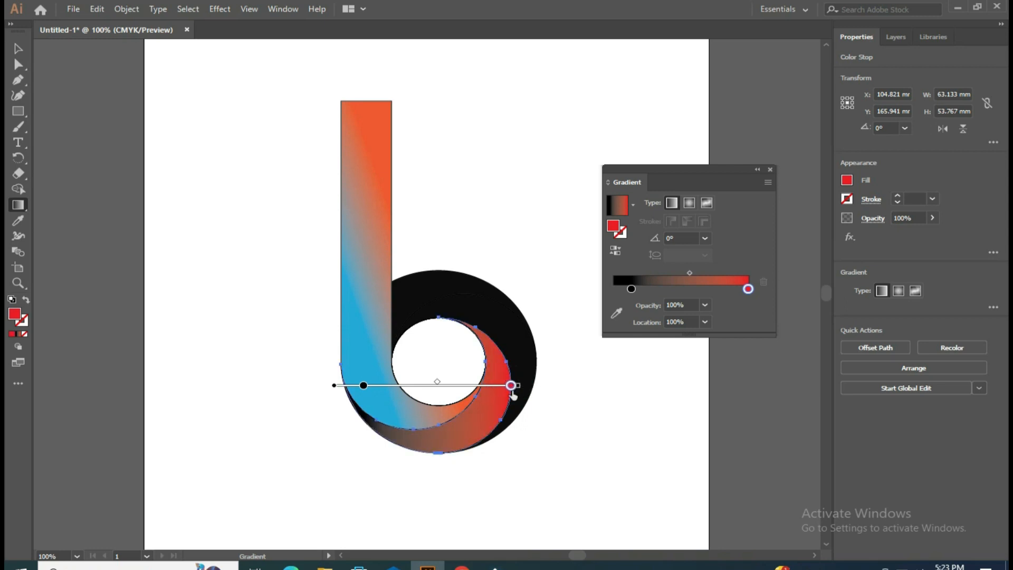
mouse_move(364, 385)
mouse_down()
mouse_move(338, 365)
mouse_move(363, 335)
mouse_move(415, 313)
mouse_move(398, 302)
mouse_move(330, 334)
mouse_move(307, 422)
mouse_move(340, 403)
mouse_move(330, 385)
mouse_up()
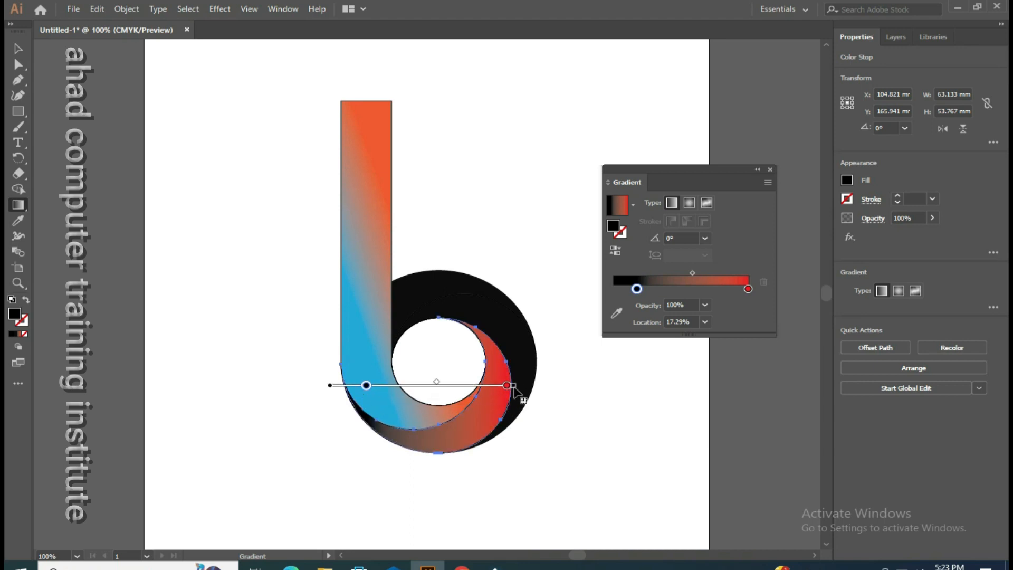
Step: Shift the midpoint of the bottom crescent's gradient toward black and rotate the gradient to about -2.1°
mouse_move(514, 387)
mouse_down()
mouse_move(504, 389)
mouse_move(519, 391)
mouse_up()
mouse_move(440, 382)
mouse_down()
mouse_move(483, 386)
mouse_move(414, 381)
mouse_up()
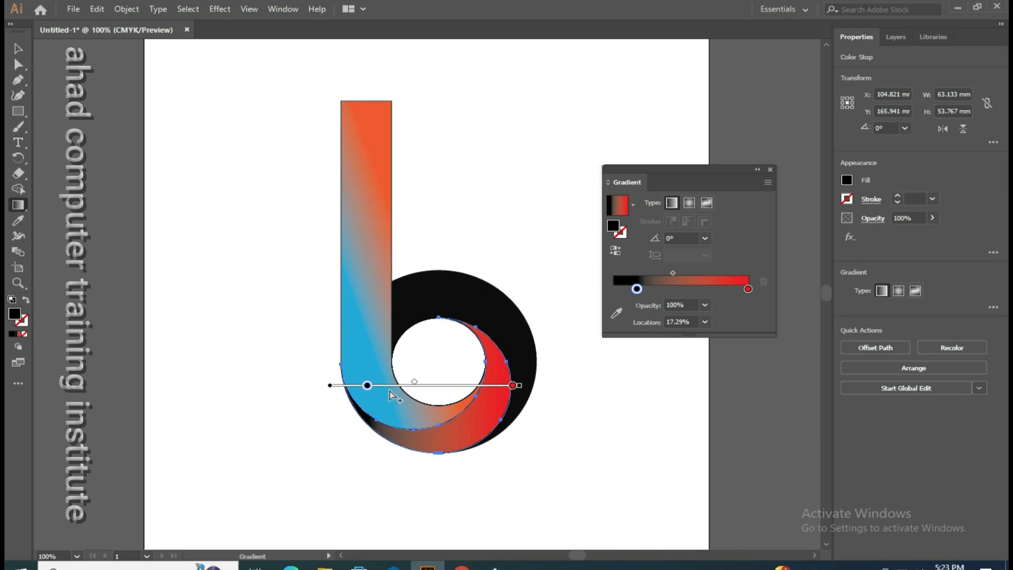
mouse_move(518, 388)
mouse_down()
mouse_move(523, 379)
mouse_move(491, 337)
mouse_move(426, 330)
mouse_move(393, 288)
mouse_move(376, 282)
mouse_move(475, 369)
mouse_move(500, 408)
mouse_move(437, 396)
mouse_move(486, 372)
mouse_move(414, 384)
mouse_move(426, 388)
mouse_up()
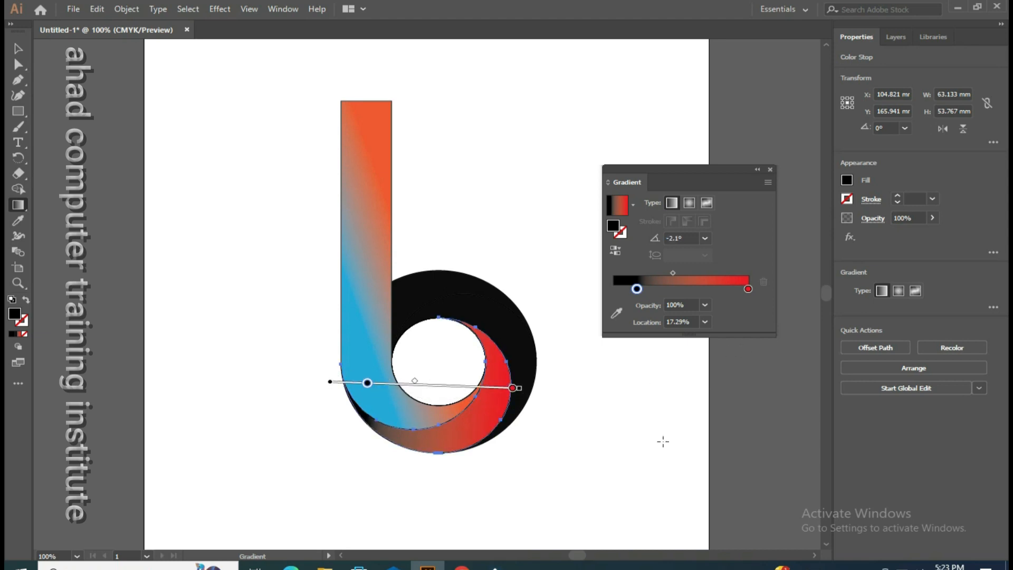
Step: Fill the right-hand crescent with a radial black-to-red gradient and move its black stop to about 79% location
click(18, 49)
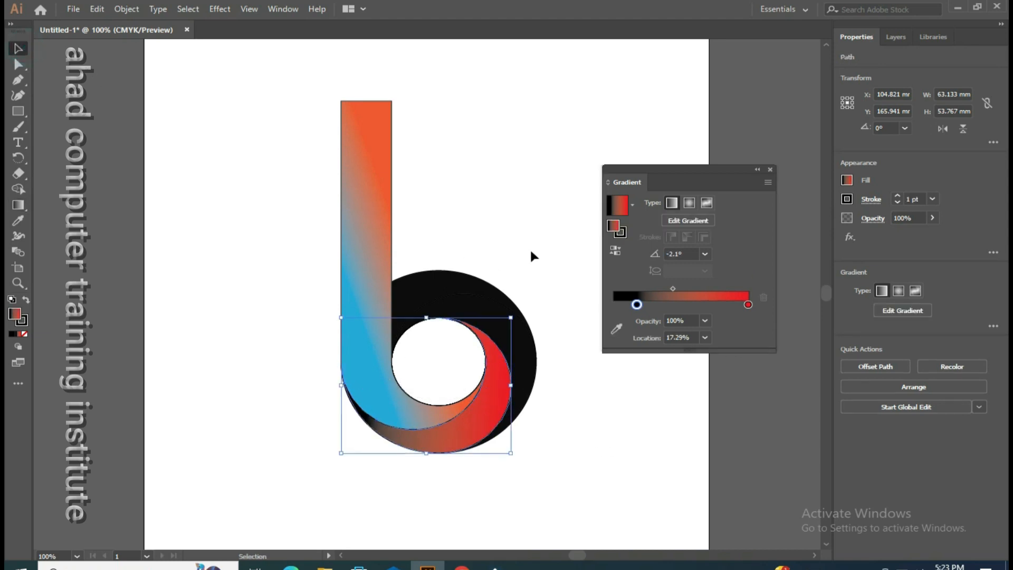
click(529, 368)
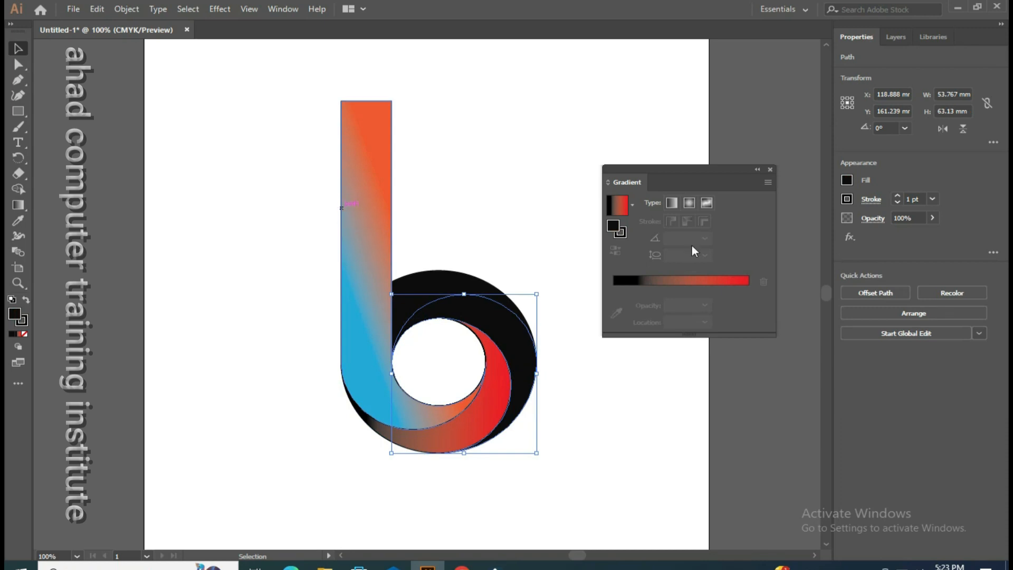
click(688, 203)
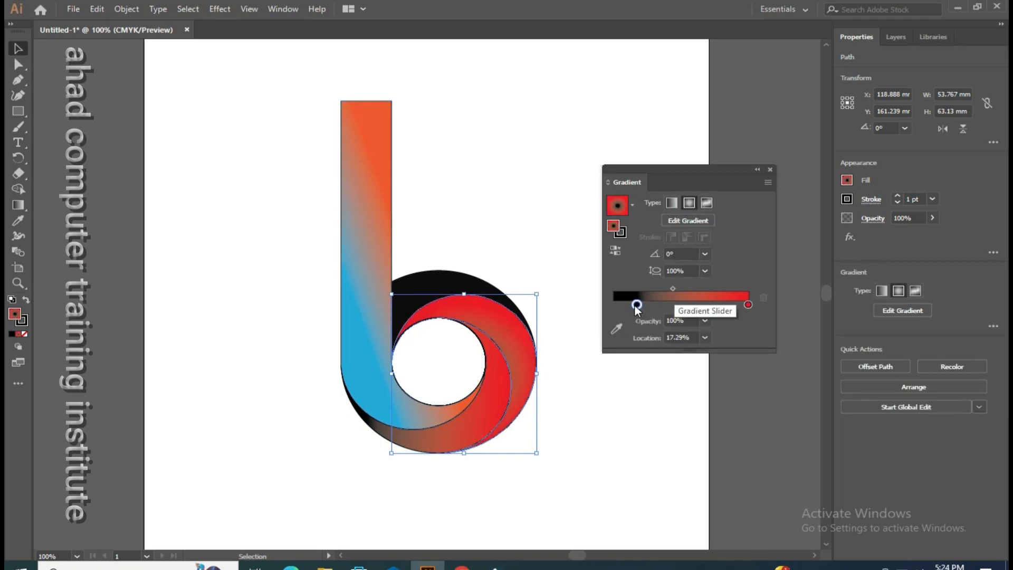
drag(636, 304, 719, 305)
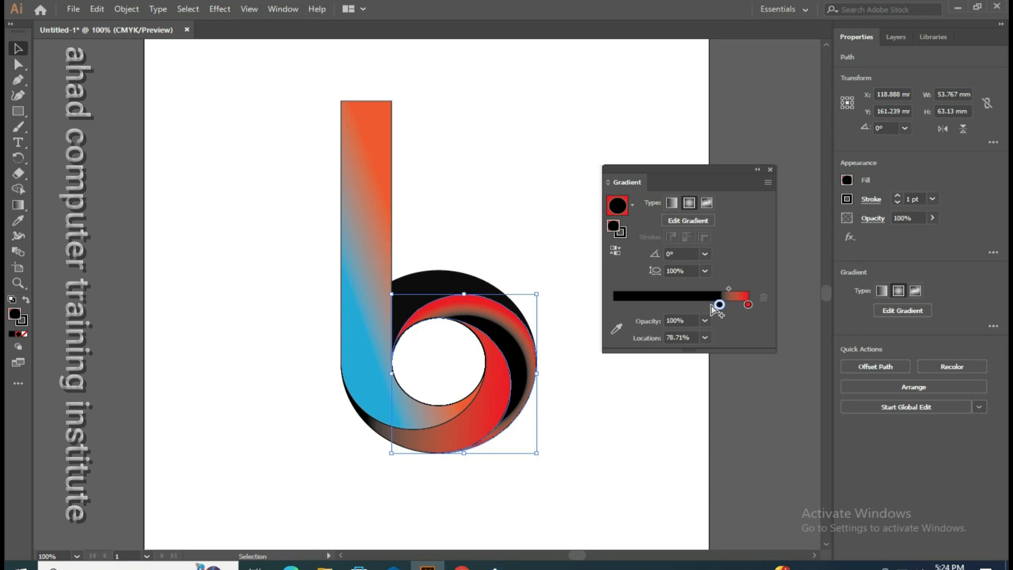
Step: Fill the top crescent with the same radial gradient and change its black stop to dark green
click(461, 285)
click(710, 288)
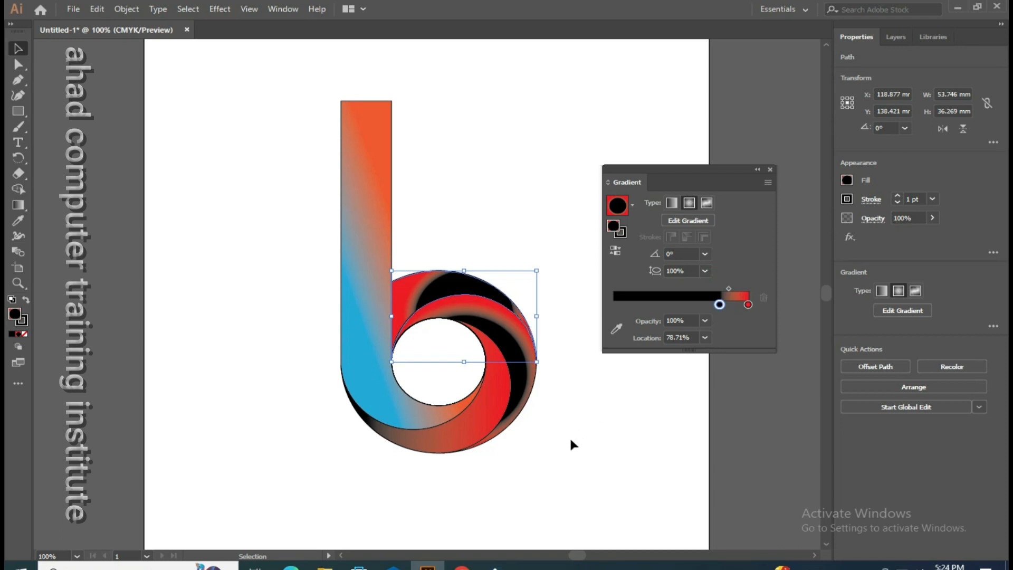
double_click(719, 305)
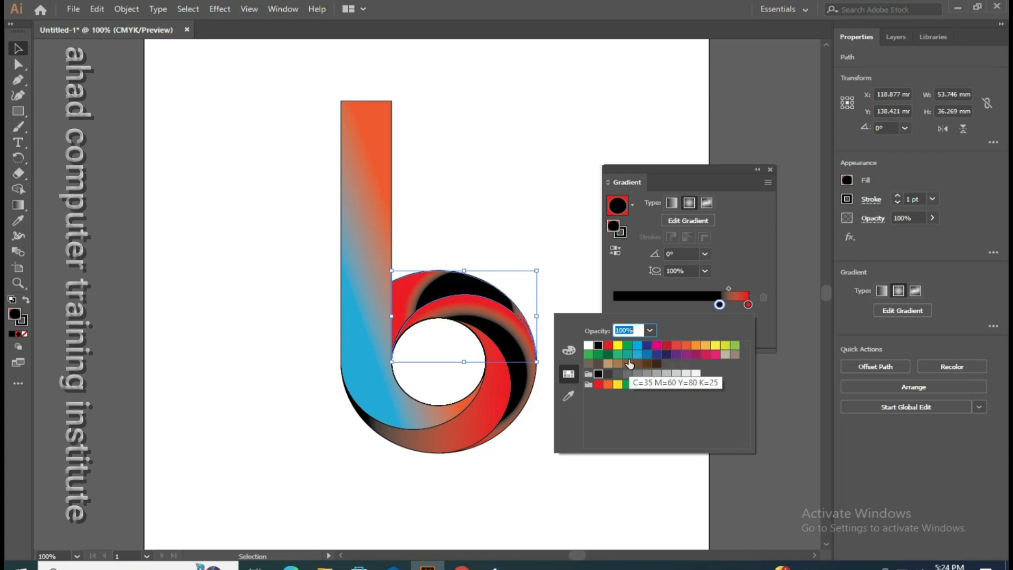
click(618, 359)
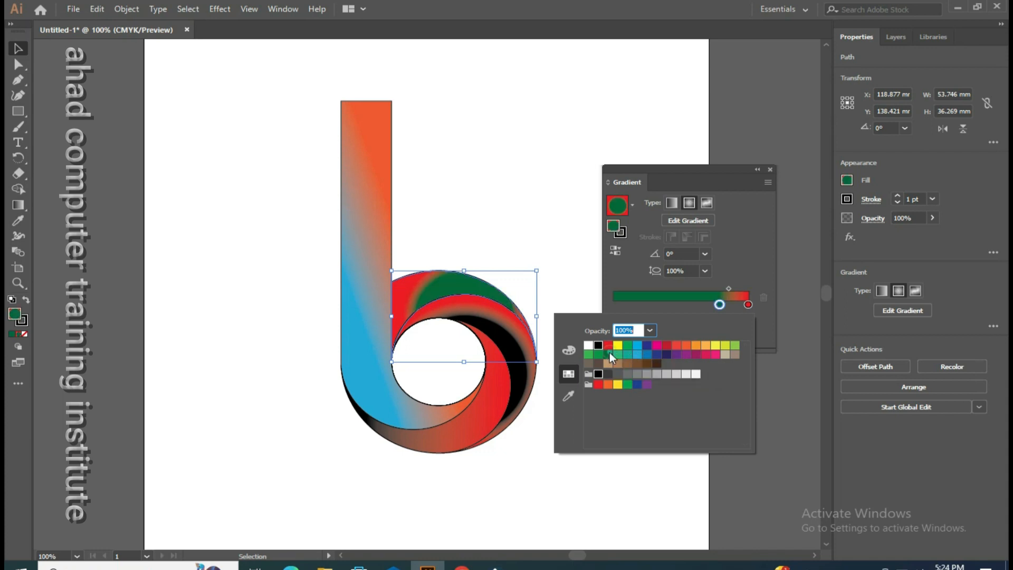
Step: Change the top crescent's red gradient stop to light green C=75 M=0 Y=75 K=0 and move the dark green stop to about 25% location
click(748, 305)
double_click(748, 305)
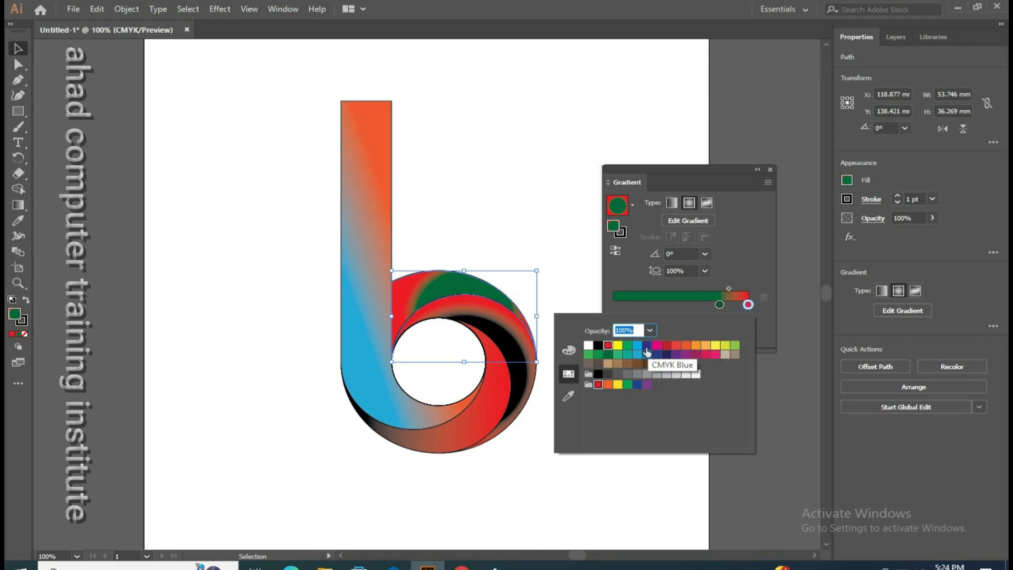
click(618, 354)
click(721, 305)
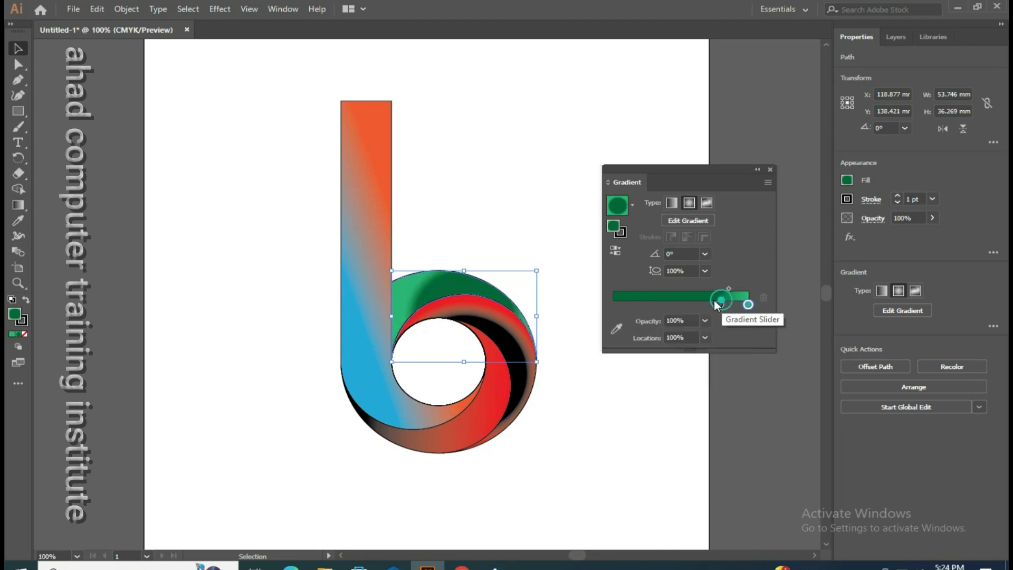
drag(719, 305, 647, 306)
Step: Switch the top crescent's fill to a linear gradient and move its dark green stop to about 8% location
click(705, 203)
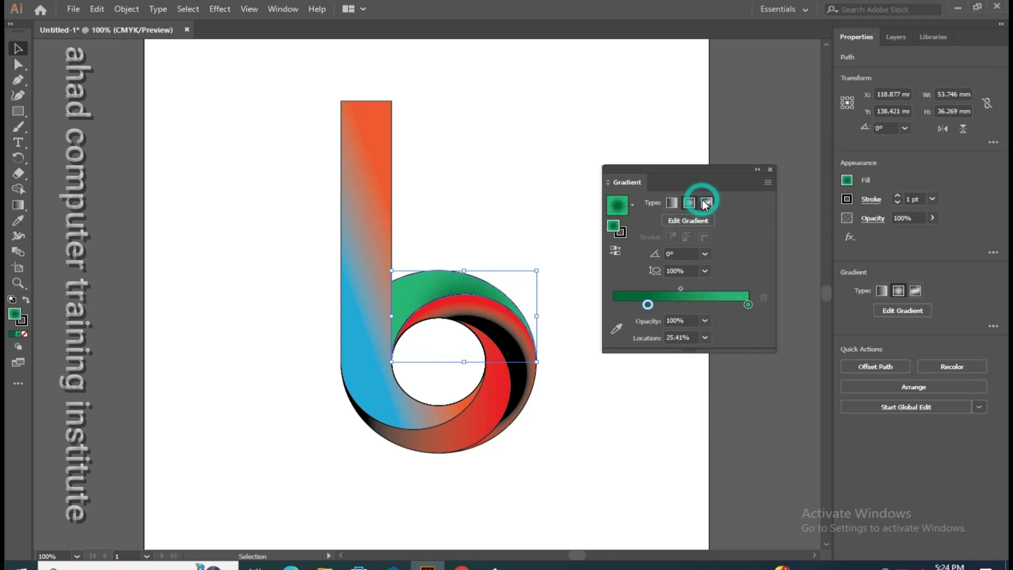
click(706, 202)
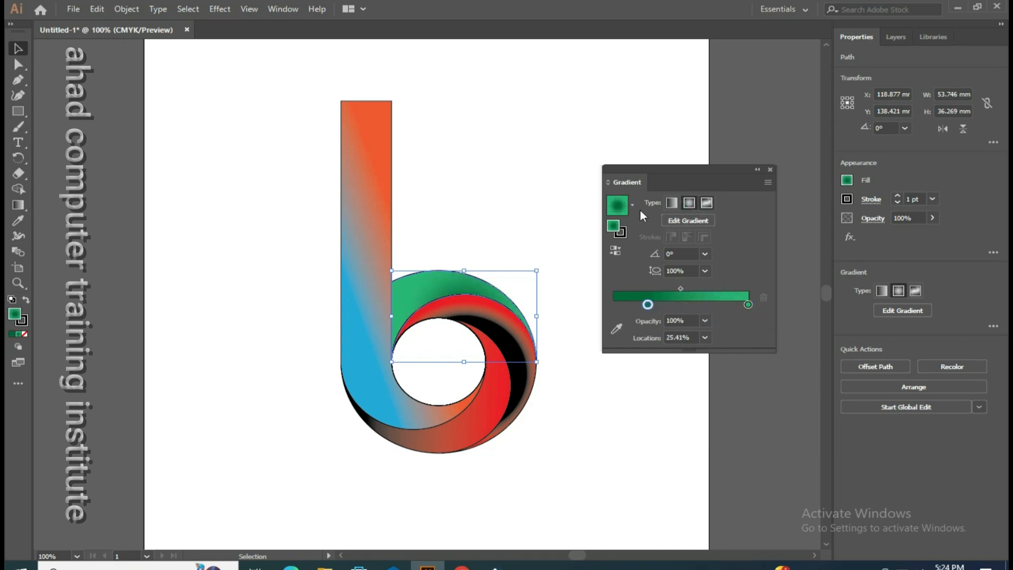
click(672, 203)
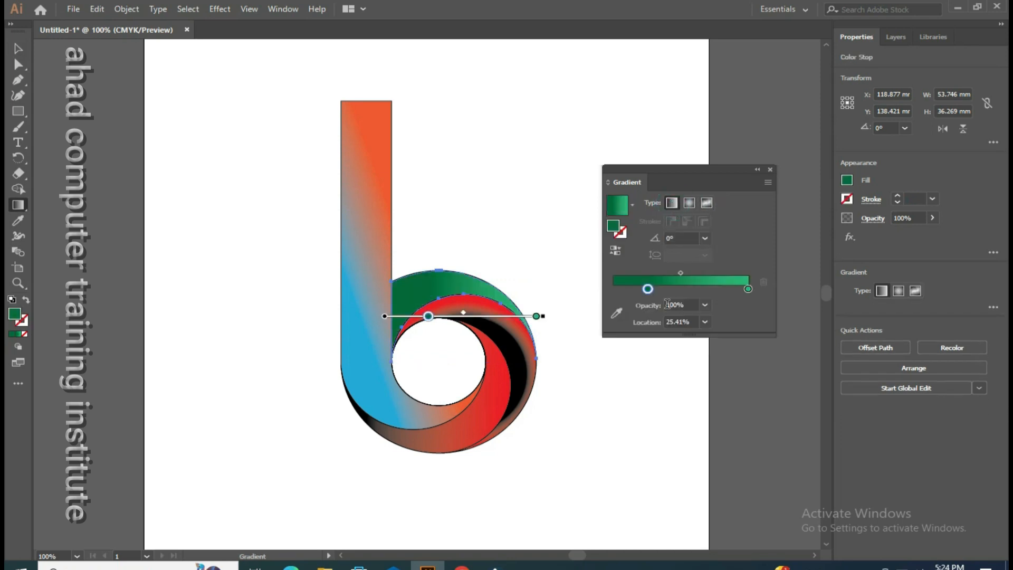
mouse_move(648, 289)
mouse_down()
mouse_move(681, 286)
mouse_move(624, 289)
mouse_up()
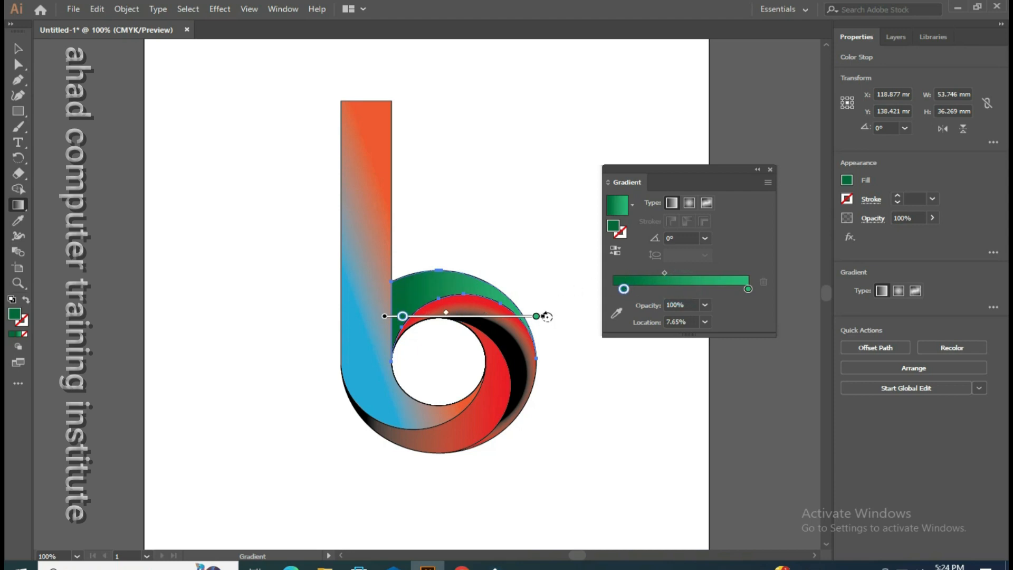
Step: Rotate the top crescent's gradient to about 158.4° and bring its two green stops together, with the light green one at about 69% location
mouse_move(547, 316)
mouse_down()
mouse_move(565, 293)
mouse_move(527, 211)
mouse_move(327, 201)
mouse_move(280, 232)
mouse_move(269, 270)
mouse_up()
mouse_move(386, 301)
mouse_down()
mouse_move(272, 265)
mouse_move(308, 274)
mouse_move(265, 249)
mouse_move(396, 305)
mouse_move(306, 269)
mouse_up()
click(18, 49)
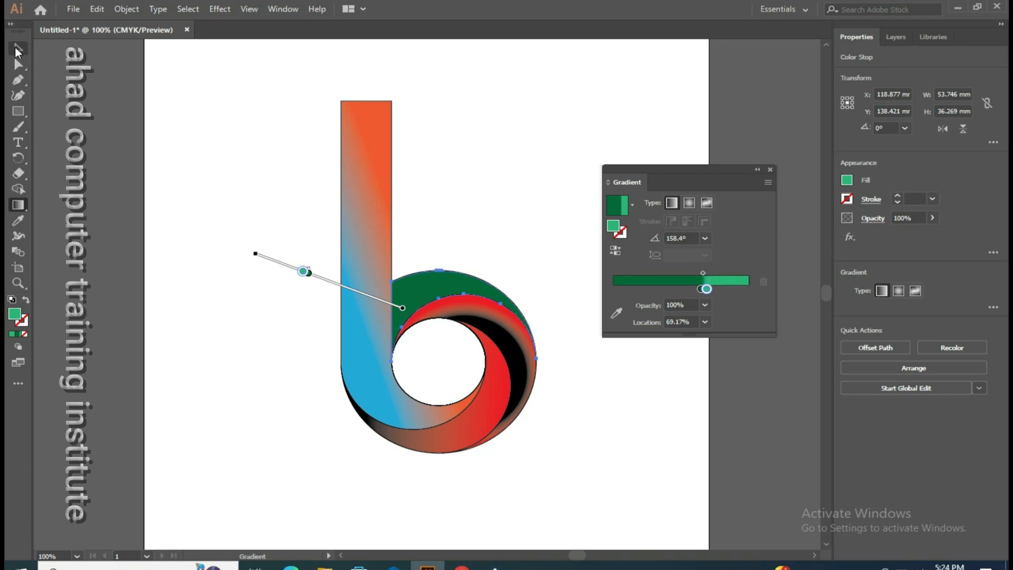
click(259, 113)
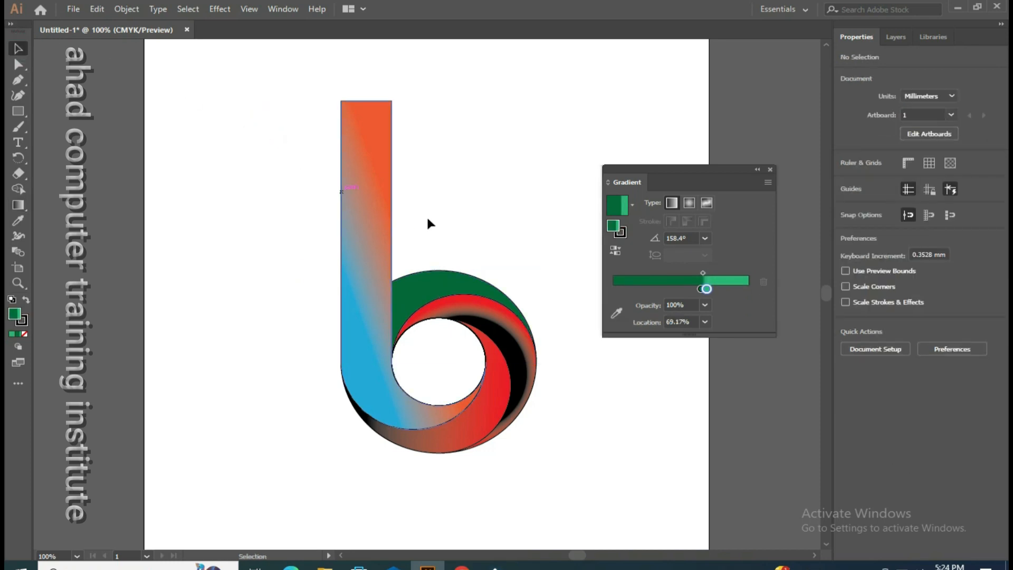
click(770, 169)
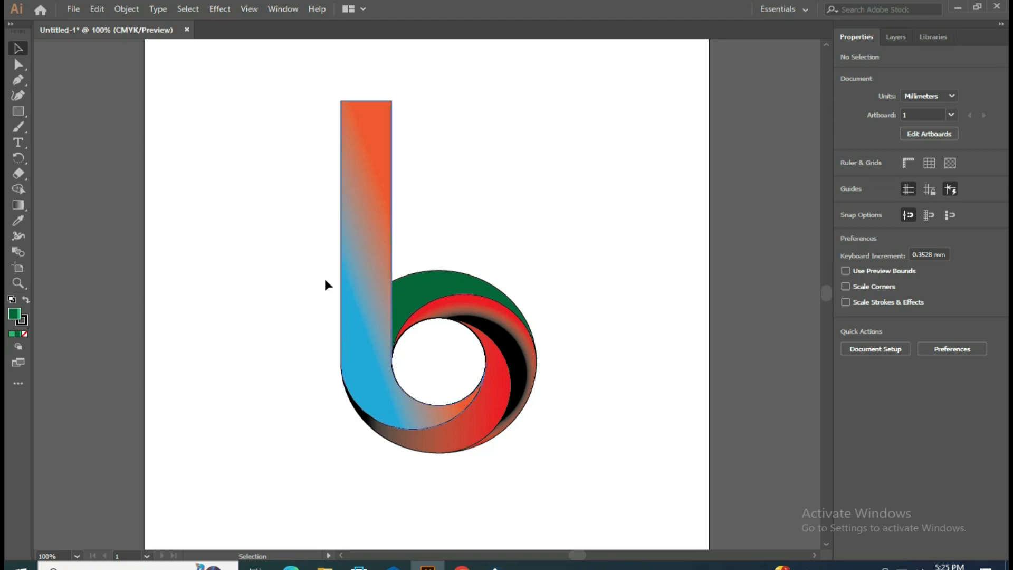
click(869, 567)
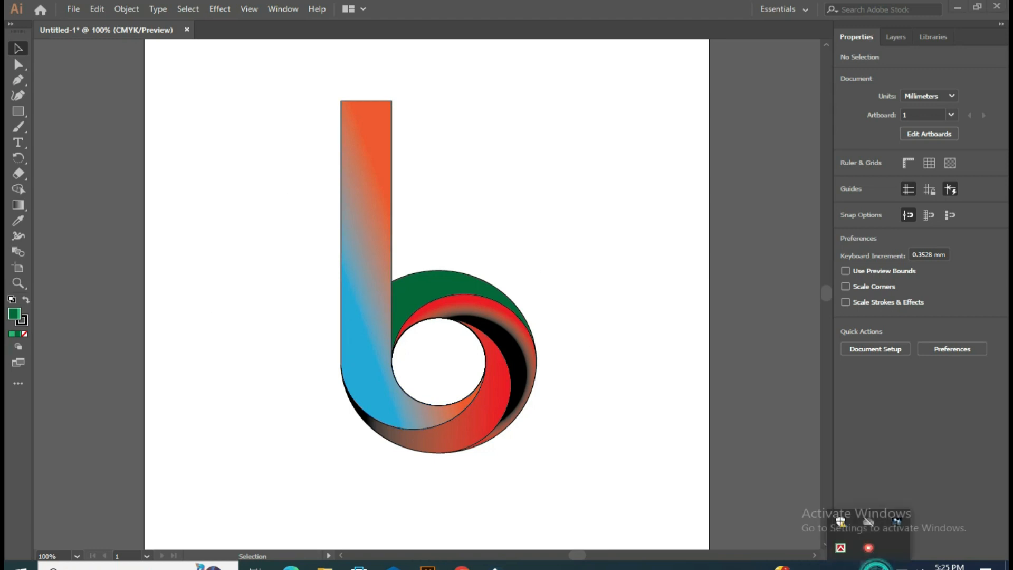
click(864, 553)
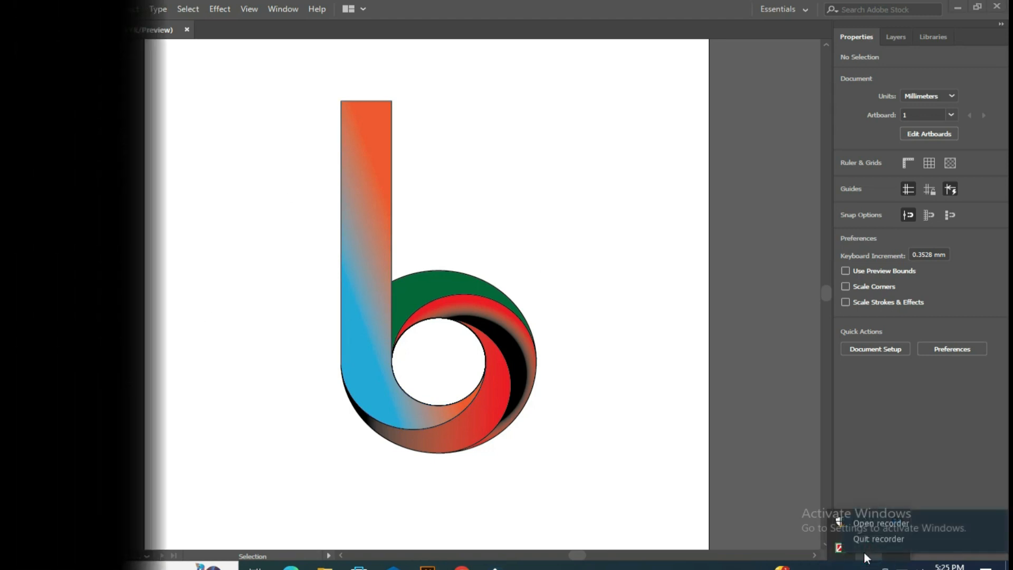